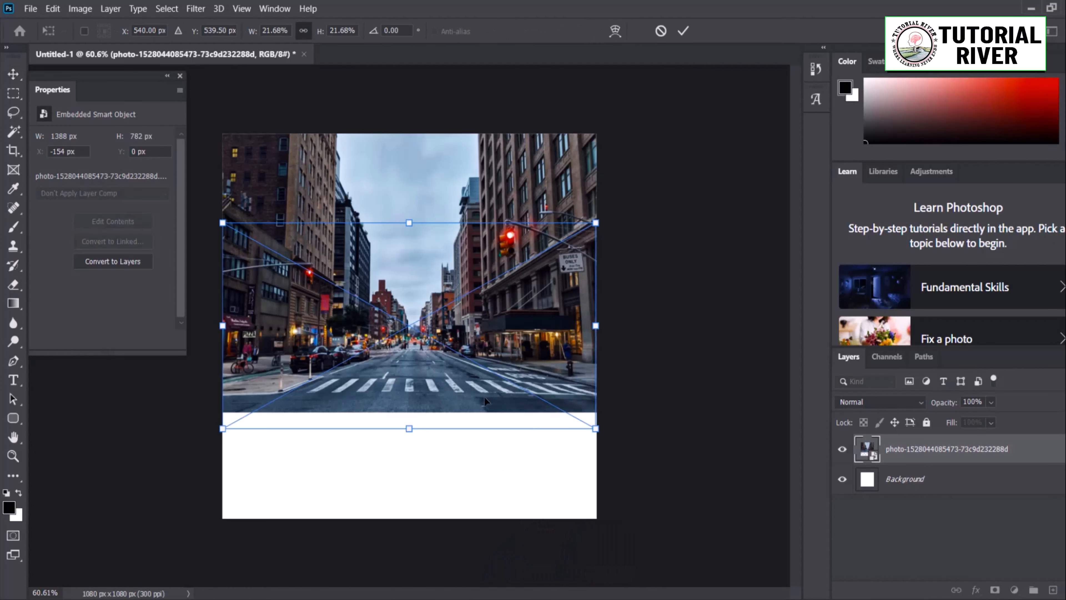
Step: Enlarge the street photo to about 1530 × 860 px and position it behind the car across the full canvas width
{"action": "left_click_drag", "start_coordinate": [455, 333], "coordinate": [446, 405]}
{"action": "key", "text": "Return"}
{"action": "left_click_drag", "start_coordinate": [436, 261], "coordinate": [434, 262]}
{"action": "key", "text": "ctrl+t"}
{"action": "left_click_drag", "start_coordinate": [409, 412], "coordinate": [410, 440]}
{"action": "left_click_drag", "start_coordinate": [445, 381], "coordinate": [446, 398]}
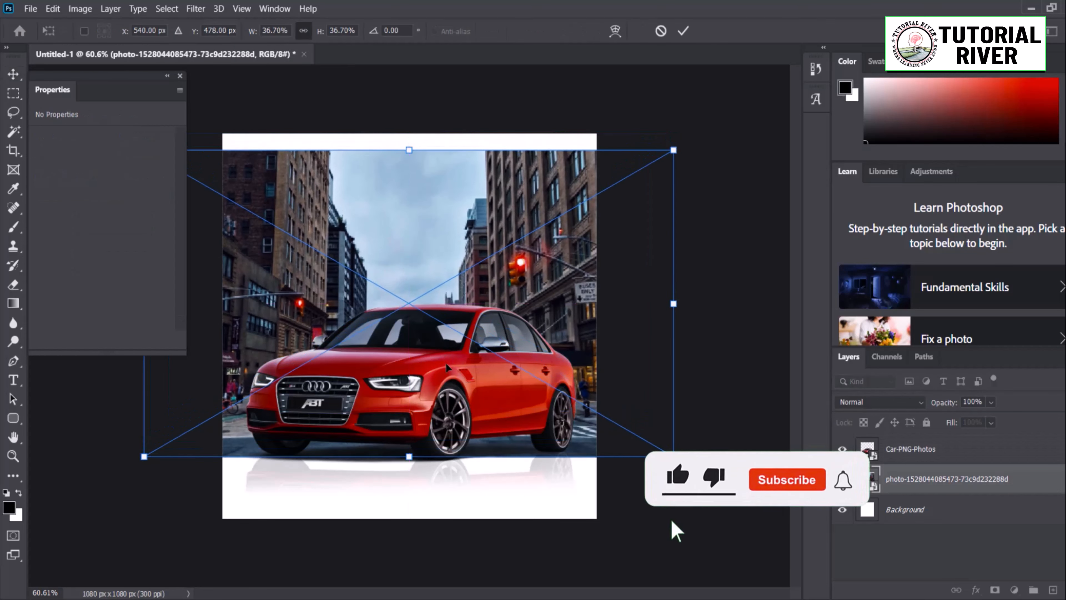
{"action": "key", "text": "Return"}
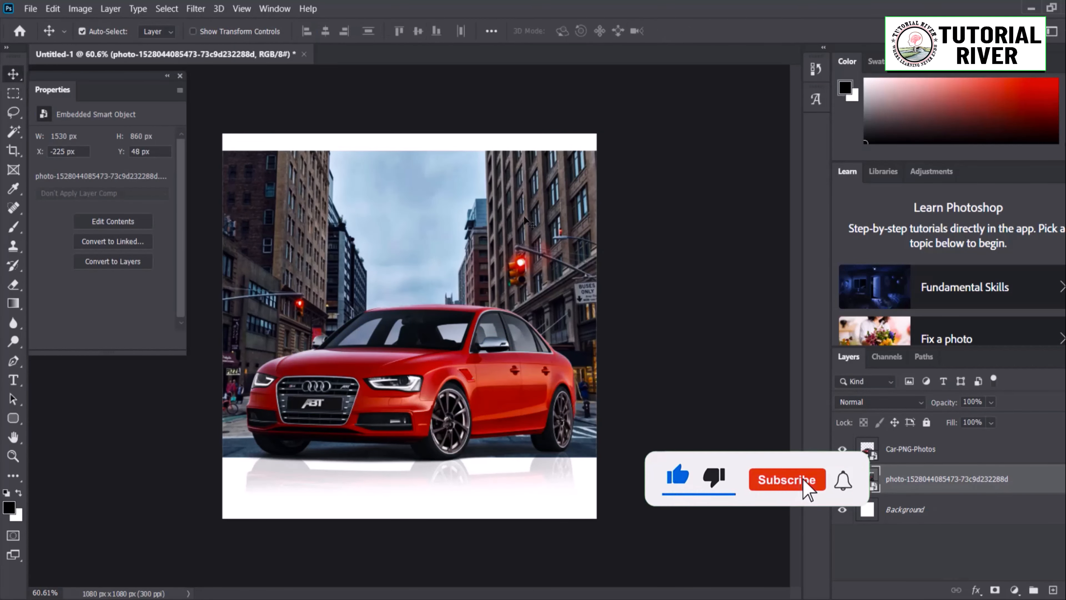
Step: Make a rectangular selection of the empty white strip above the street photo, about 1080 × 56 px
{"action": "key", "text": "m"}
{"action": "left_click_drag", "start_coordinate": [573, 179], "coordinate": [628, 158]}
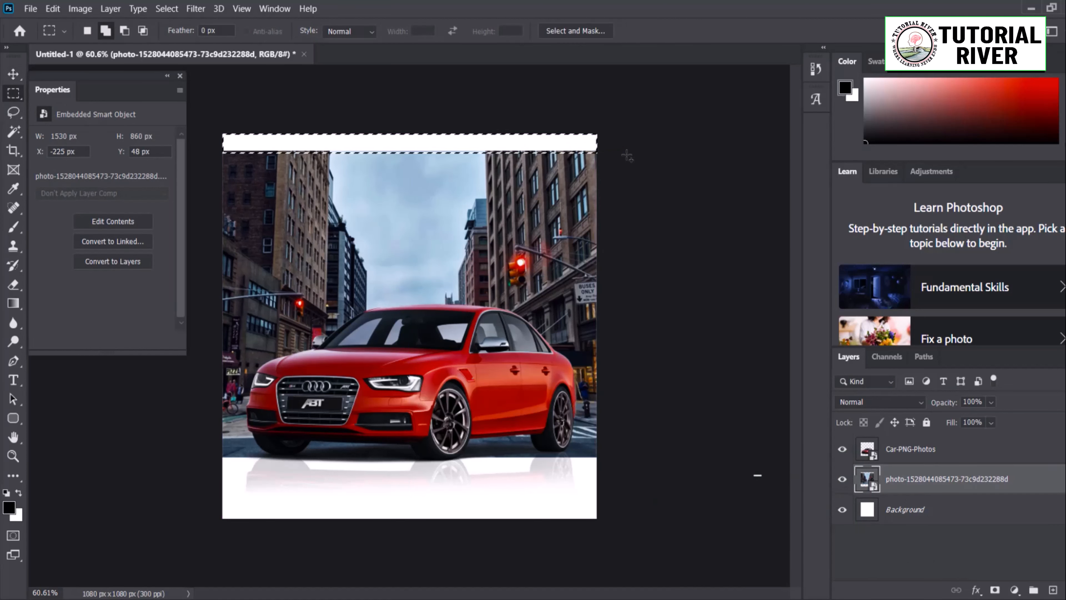
{"action": "key", "text": "shift+F6"}
{"action": "left_click", "coordinate": [628, 159]}
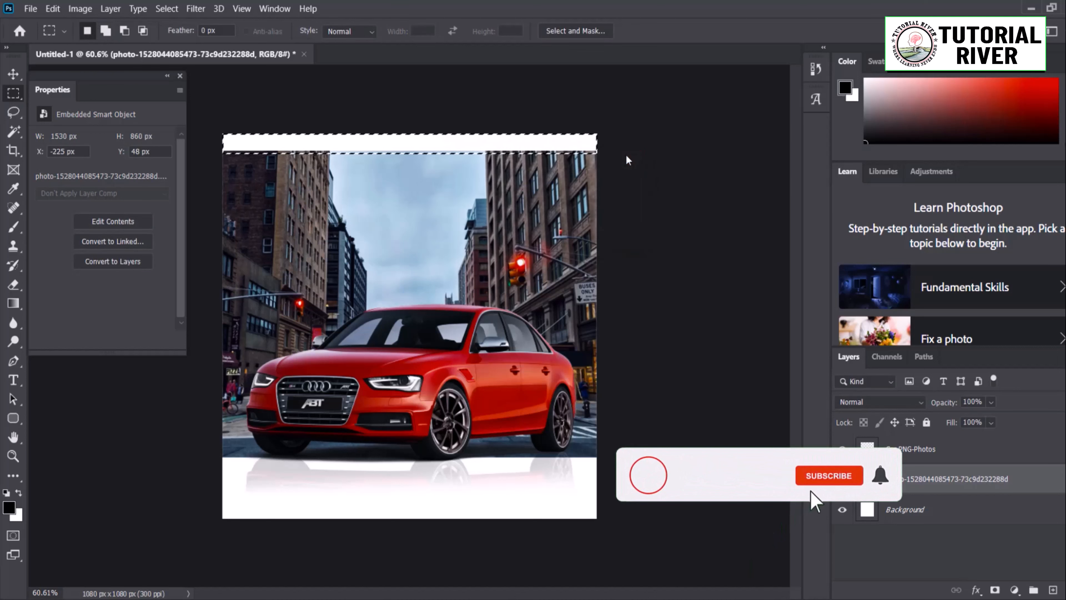
{"action": "key", "text": "shift+F6"}
{"action": "left_click", "coordinate": [627, 220]}
{"action": "key", "text": "ctrl+shift+i"}
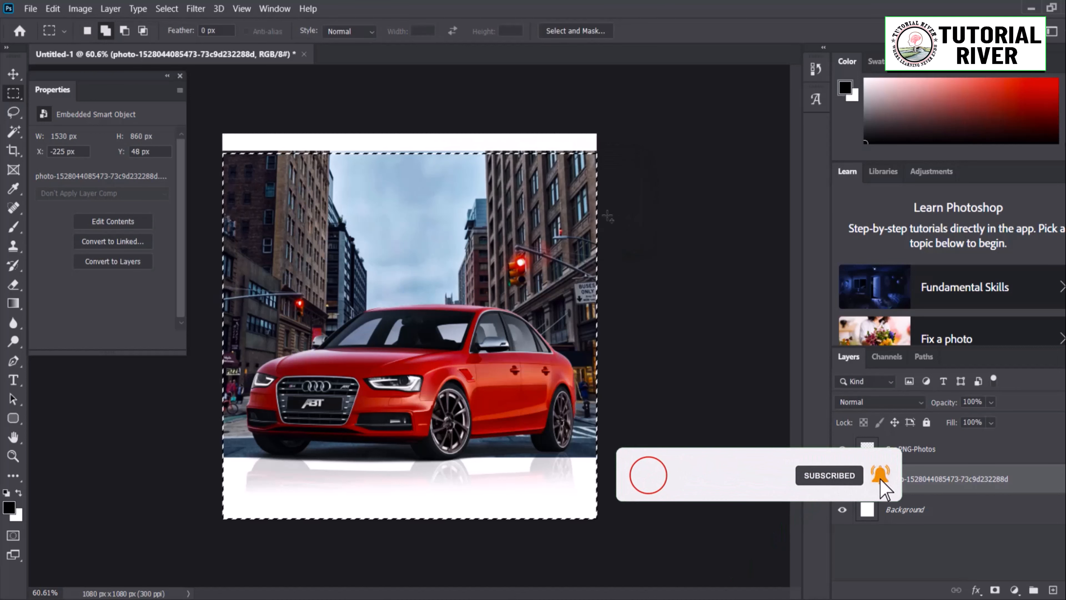
{"action": "key", "text": "shift+F6"}
{"action": "left_click", "coordinate": [619, 213]}
{"action": "key", "text": "ctrl+shift+i"}
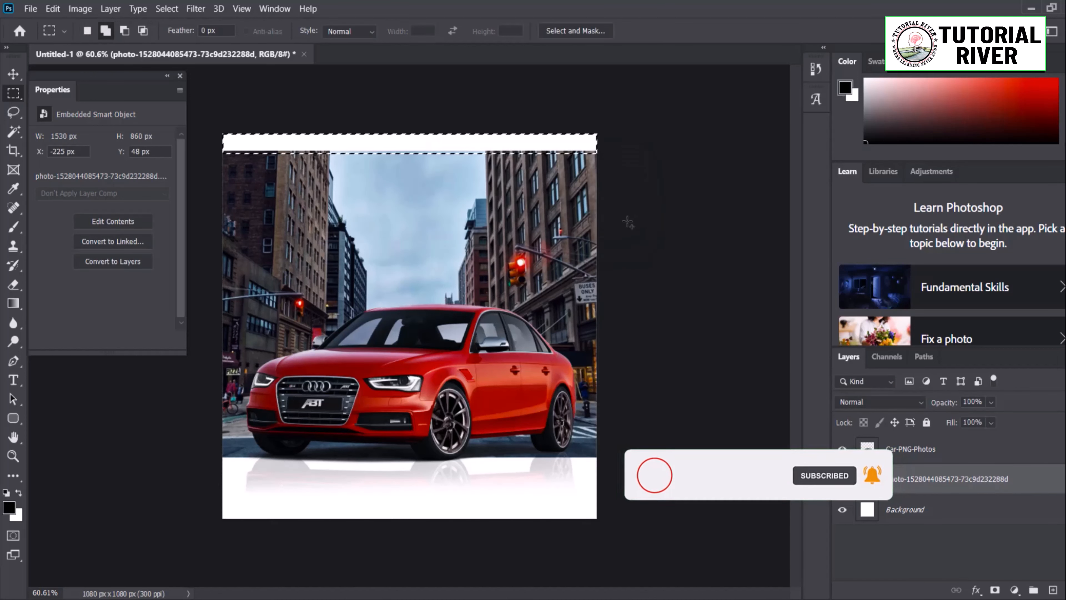
{"action": "left_click", "coordinate": [30, 8]}
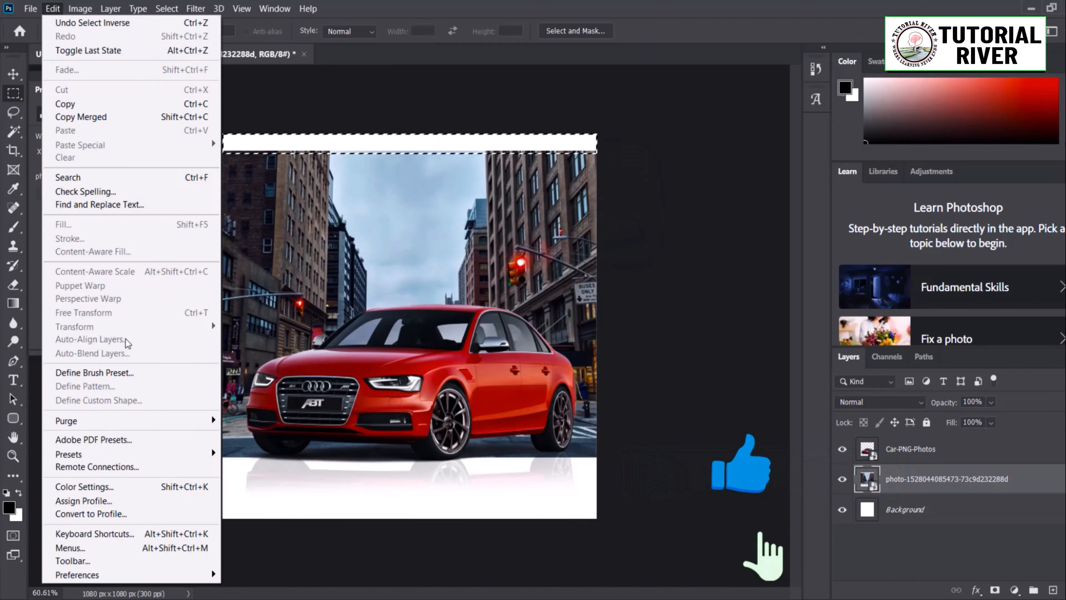
Step: Rasterize the street photo layer, fill the selected strip using Content-Aware at 100% opacity, and deselect
{"action": "right_click", "coordinate": [937, 478]}
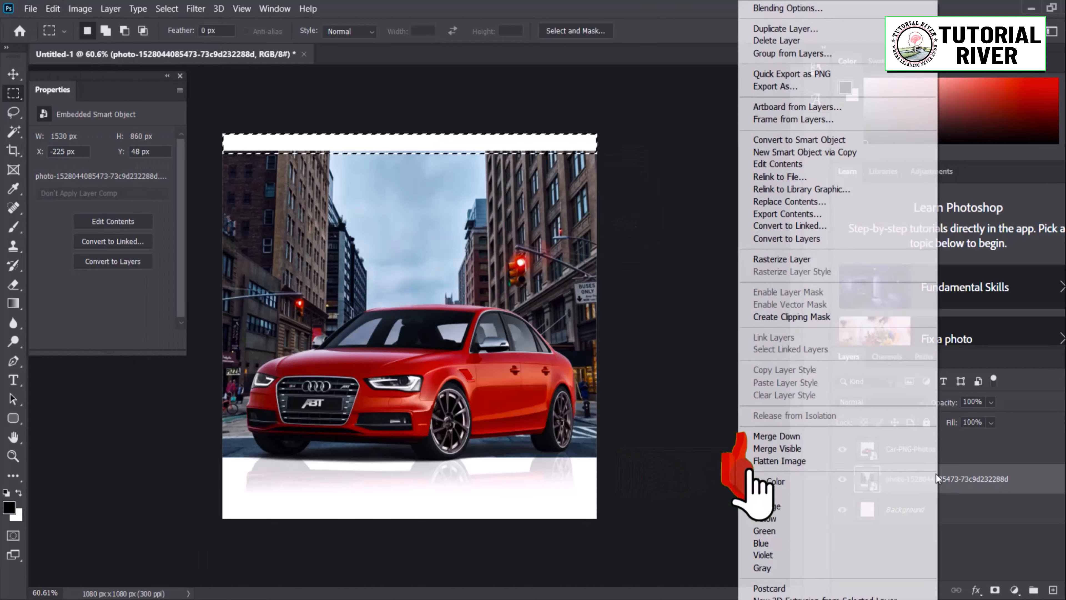
{"action": "left_click", "coordinate": [781, 259]}
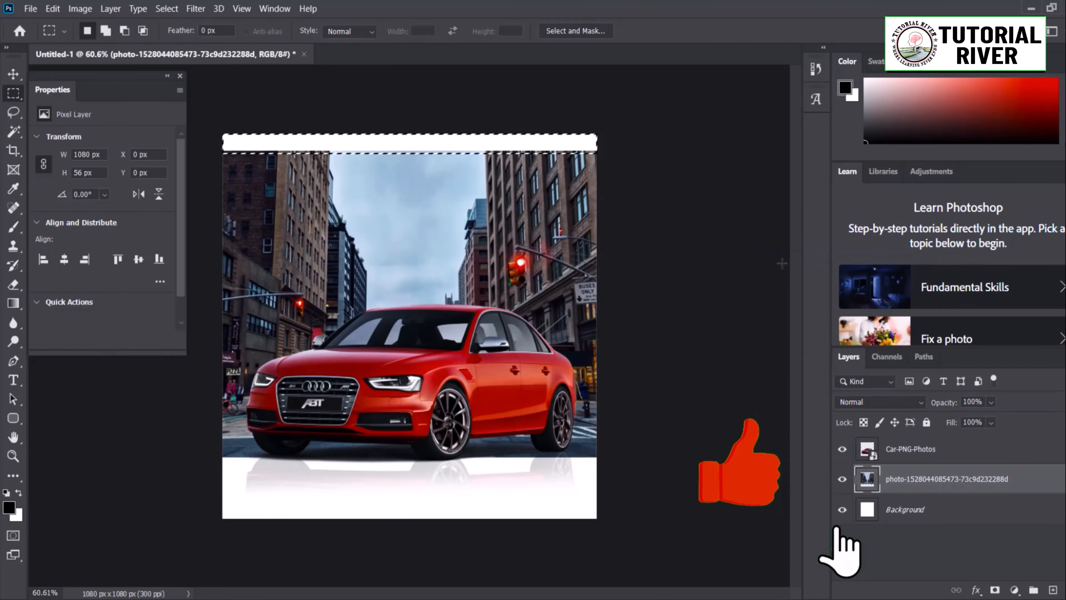
{"action": "key", "text": "shift+F6"}
{"action": "left_click", "coordinate": [616, 213]}
{"action": "key", "text": "shift+F5"}
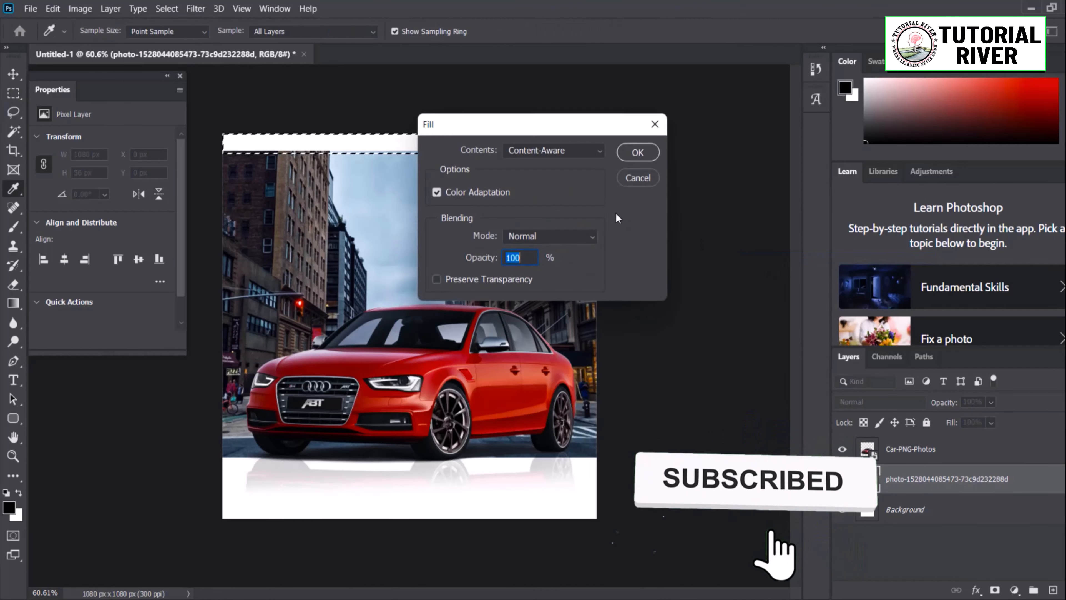
{"action": "left_click", "coordinate": [639, 152]}
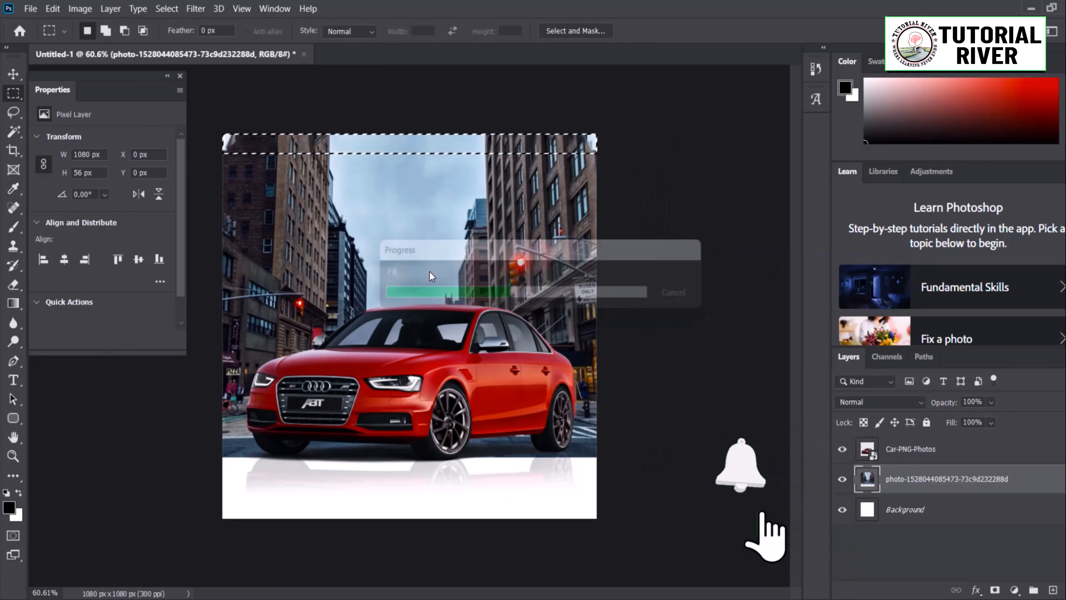
{"action": "key", "text": "ctrl+d"}
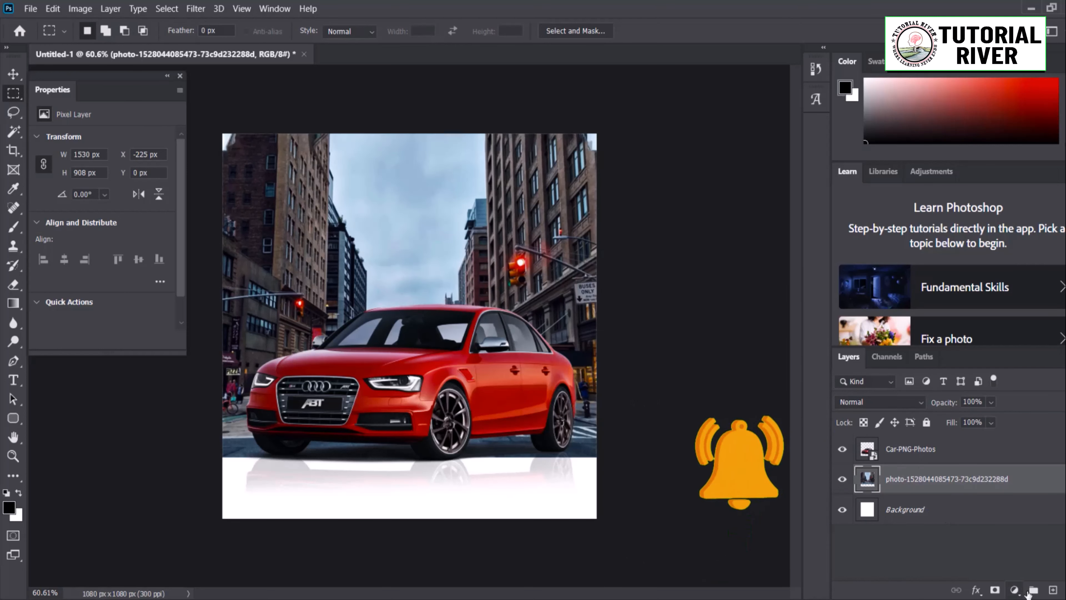
Step: Add a solid red (#ff1e1e) fill layer above the street photo and set its blend mode to Color
{"action": "left_click", "coordinate": [1016, 590]}
{"action": "left_click", "coordinate": [978, 340]}
{"action": "left_click", "coordinate": [541, 122]}
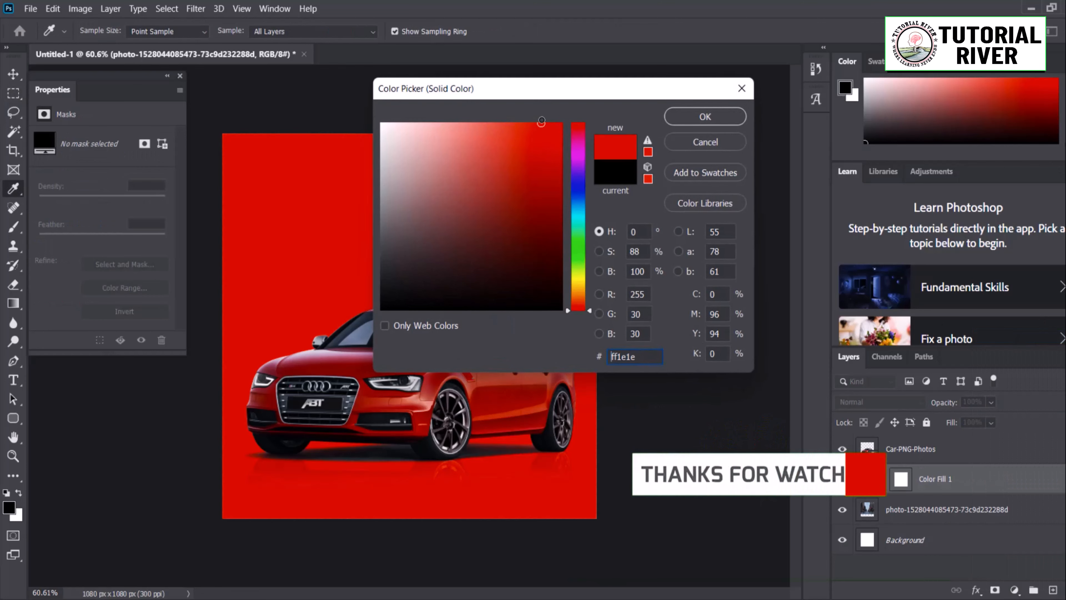
{"action": "left_click", "coordinate": [705, 117]}
{"action": "left_click", "coordinate": [883, 403]}
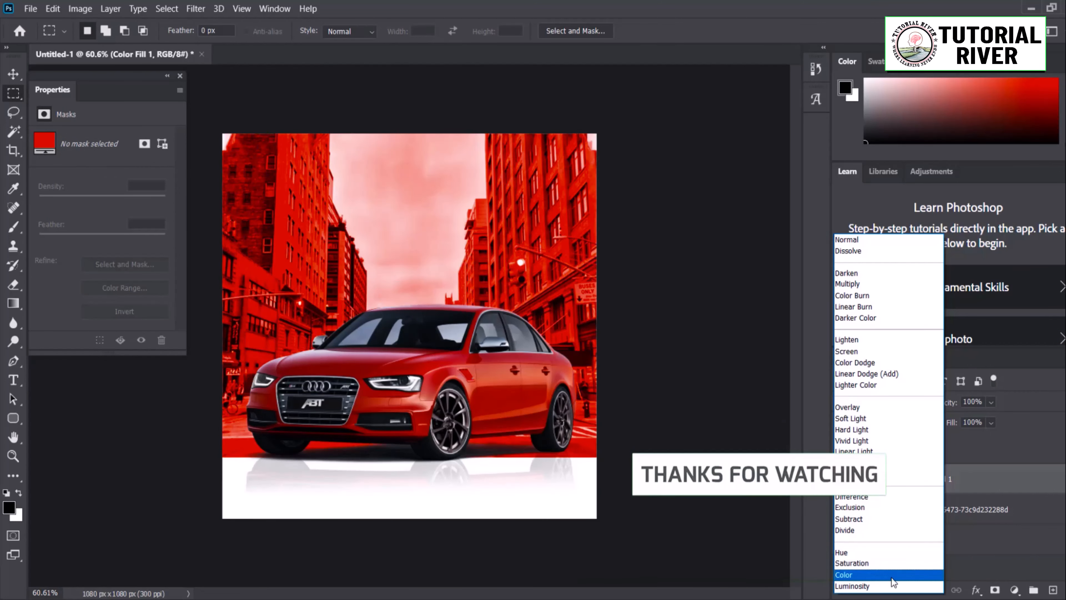
{"action": "left_click", "coordinate": [887, 574]}
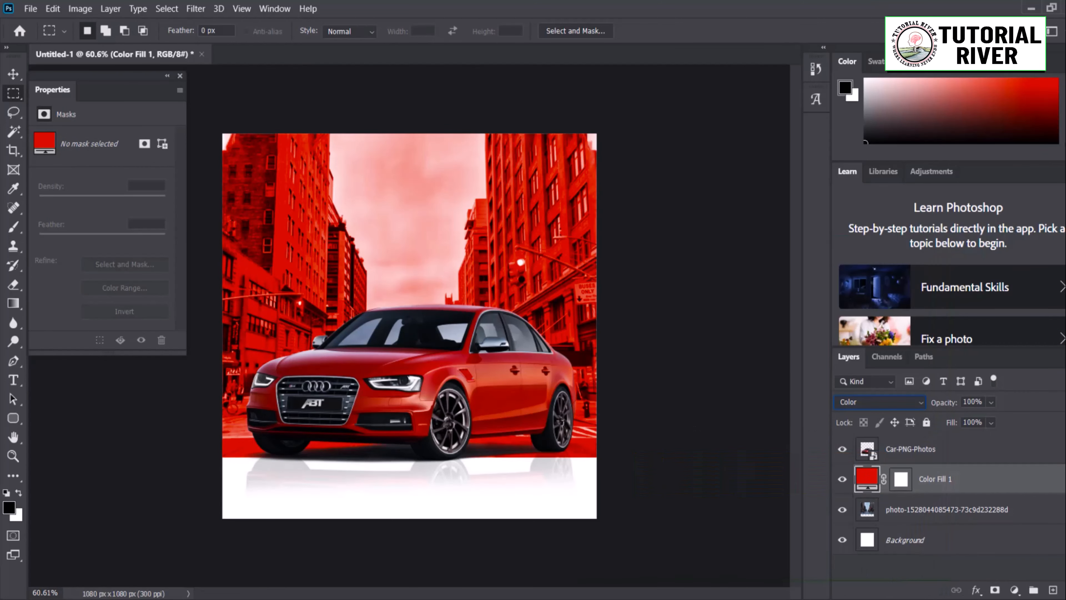
{"action": "left_click", "coordinate": [1015, 590]}
{"action": "left_click", "coordinate": [978, 394]}
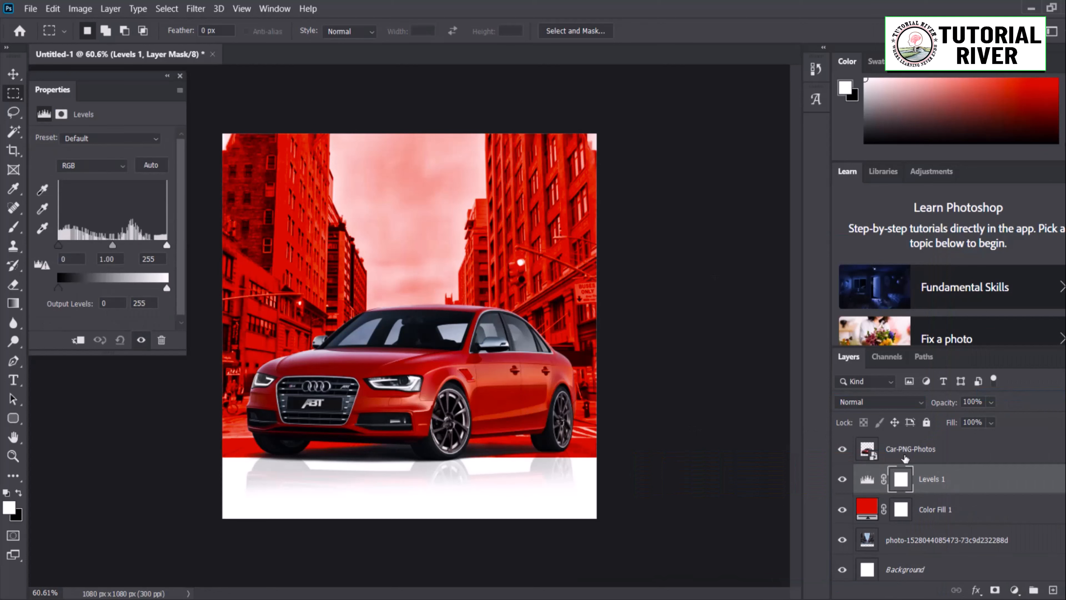
{"action": "key", "text": "ctrl+z"}
Step: Add a Curves adjustment layer above the red fill and raise the midtones of the Red channel around input 124
{"action": "left_click", "coordinate": [1015, 590]}
{"action": "left_click", "coordinate": [981, 404]}
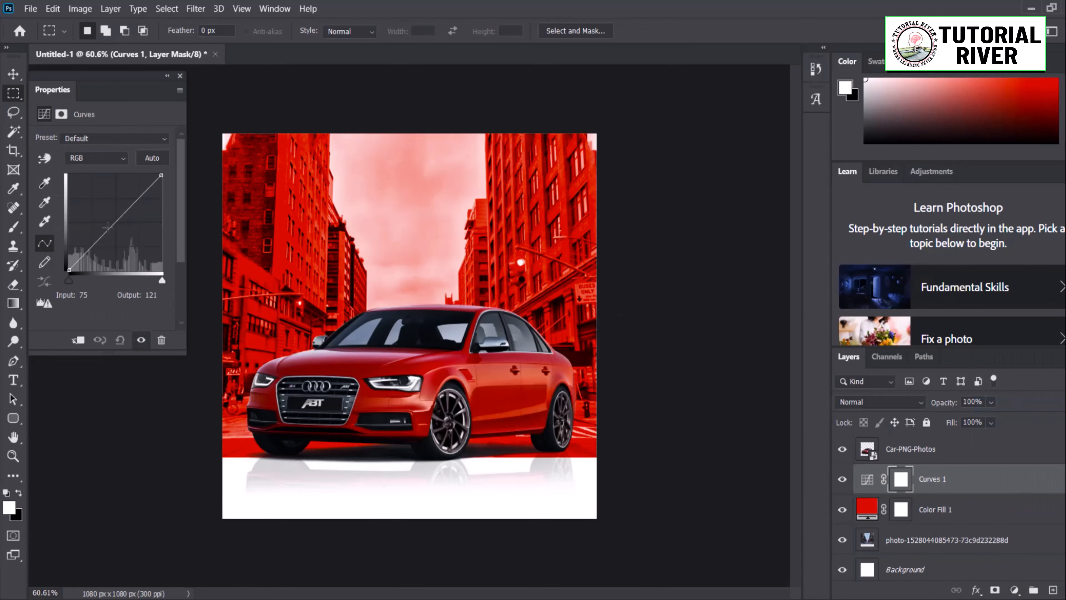
{"action": "left_click_drag", "start_coordinate": [107, 227], "coordinate": [100, 167]}
{"action": "left_click", "coordinate": [82, 182]}
{"action": "mouse_move", "coordinate": [162, 179]}
{"action": "left_mouse_down"}
{"action": "mouse_move", "coordinate": [161, 209]}
{"action": "mouse_move", "coordinate": [106, 138]}
{"action": "mouse_move", "coordinate": [162, 174]}
{"action": "mouse_move", "coordinate": [134, 174]}
{"action": "mouse_move", "coordinate": [162, 175]}
{"action": "left_mouse_up"}
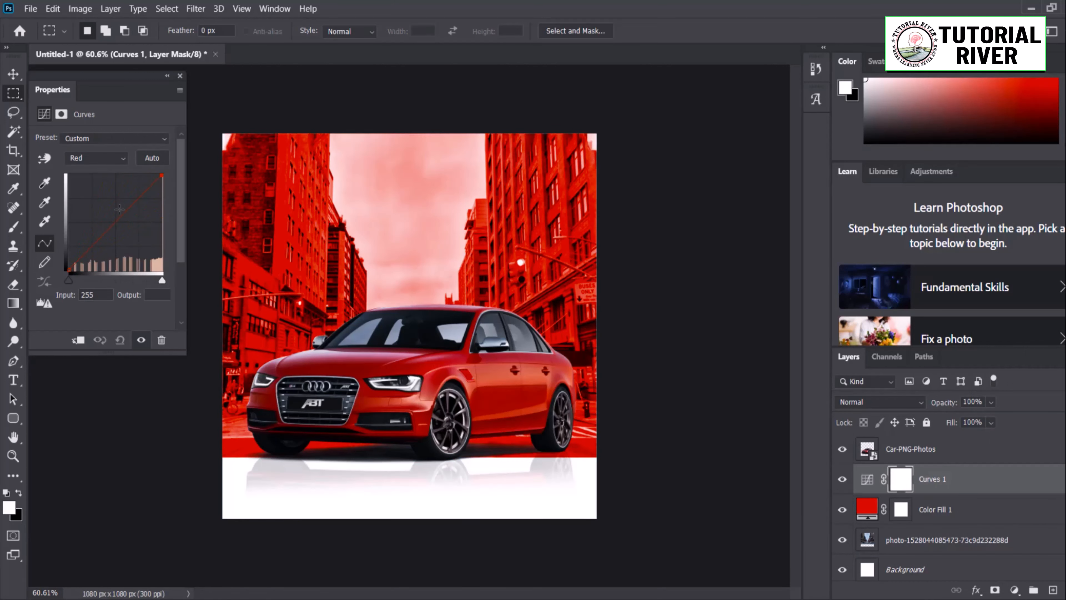
{"action": "left_click_drag", "start_coordinate": [118, 213], "coordinate": [115, 207]}
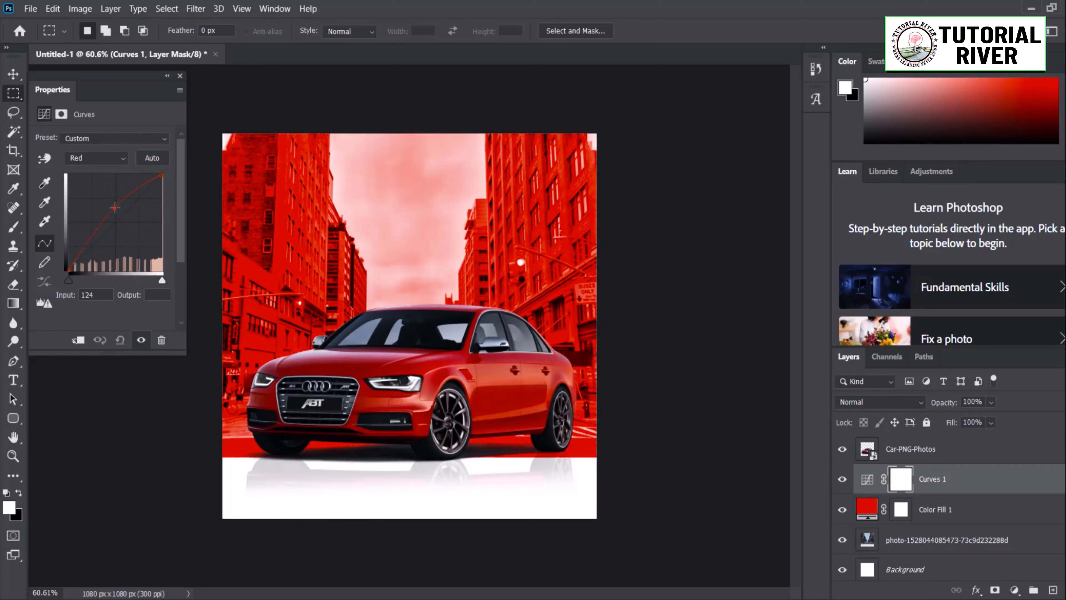
Step: Move the car slightly lower on the canvas, to about X 54 px, Y 516 px
{"action": "left_click", "coordinate": [11, 75]}
{"action": "scroll", "coordinate": [456, 378], "scroll_direction": "down", "scroll_amount": 2}
{"action": "left_click_drag", "start_coordinate": [456, 378], "coordinate": [454, 390]}
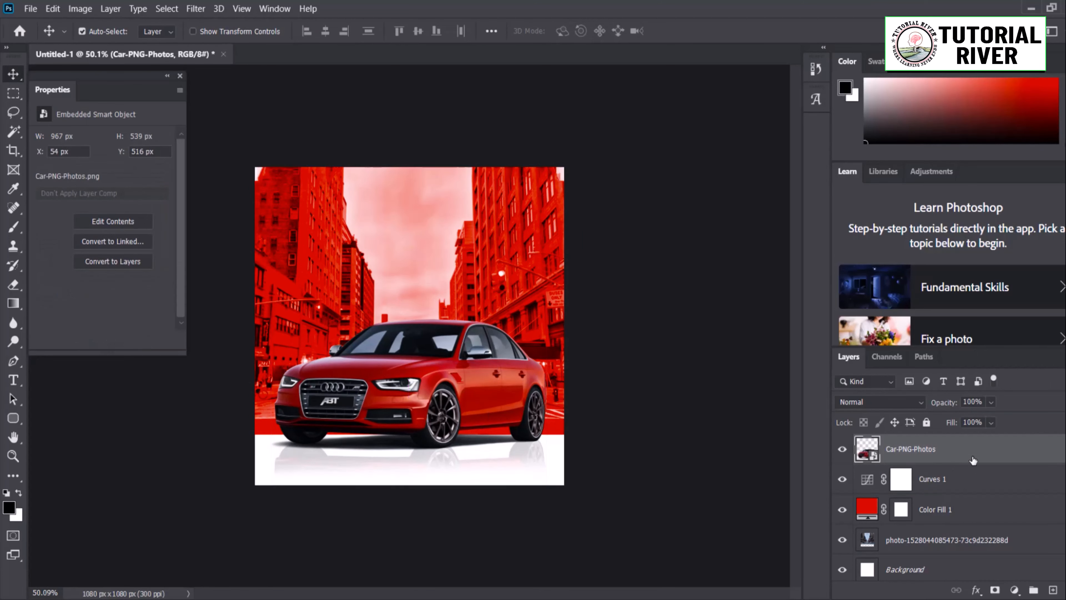
Step: Hide the Curves adjustment layer and try adjusting the opacity of the red fill layer
{"action": "left_click", "coordinate": [965, 518]}
{"action": "mouse_move", "coordinate": [949, 406]}
{"action": "left_mouse_down"}
{"action": "mouse_move", "coordinate": [895, 407]}
{"action": "mouse_move", "coordinate": [958, 414]}
{"action": "left_mouse_up"}
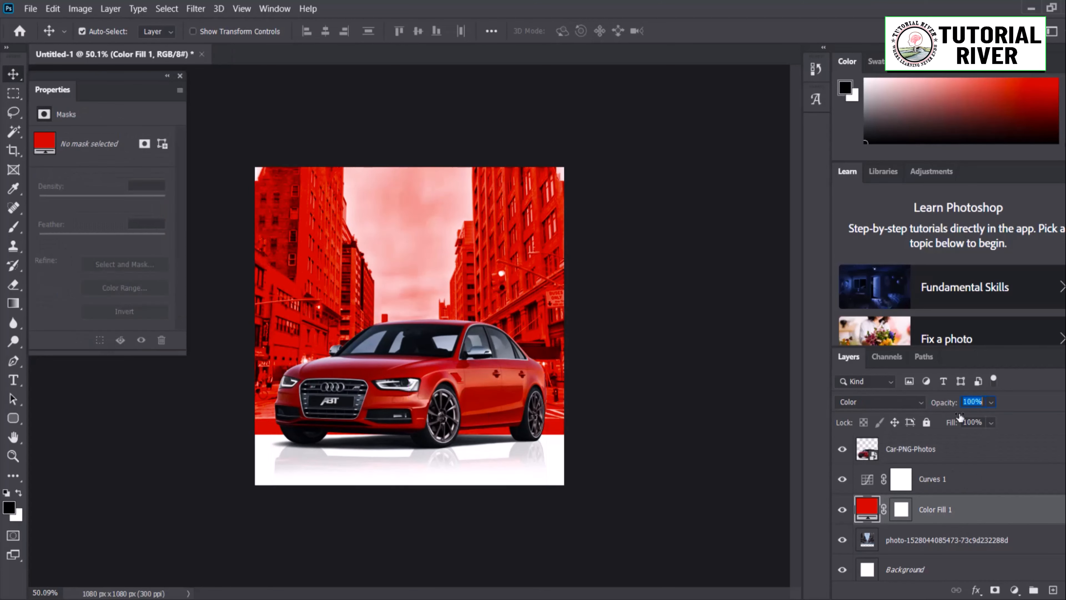
{"action": "left_click", "coordinate": [842, 479]}
{"action": "scroll", "coordinate": [420, 366], "scroll_direction": "up", "scroll_amount": 2}
{"action": "left_click_drag", "start_coordinate": [455, 402], "coordinate": [455, 403]}
{"action": "left_click", "coordinate": [886, 500]}
{"action": "left_click_drag", "start_coordinate": [921, 400], "coordinate": [957, 401]}
Step: Try the Darker Color blend mode on the red fill layer and set it to Normal instead
{"action": "left_click", "coordinate": [878, 402]}
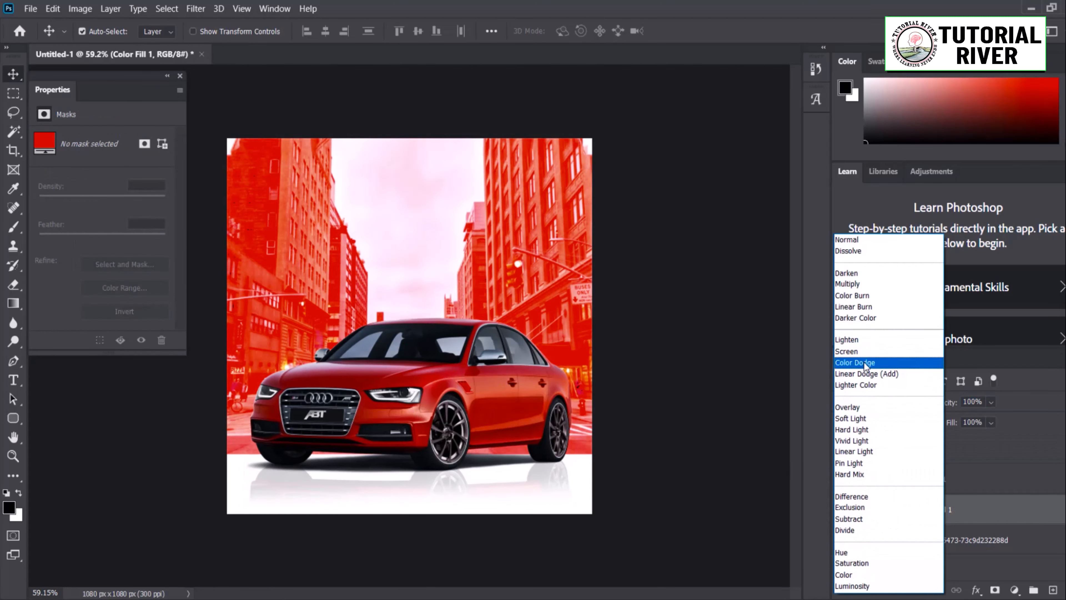
{"action": "left_click", "coordinate": [862, 318]}
{"action": "key", "text": "ctrl+0"}
{"action": "left_click", "coordinate": [877, 406]}
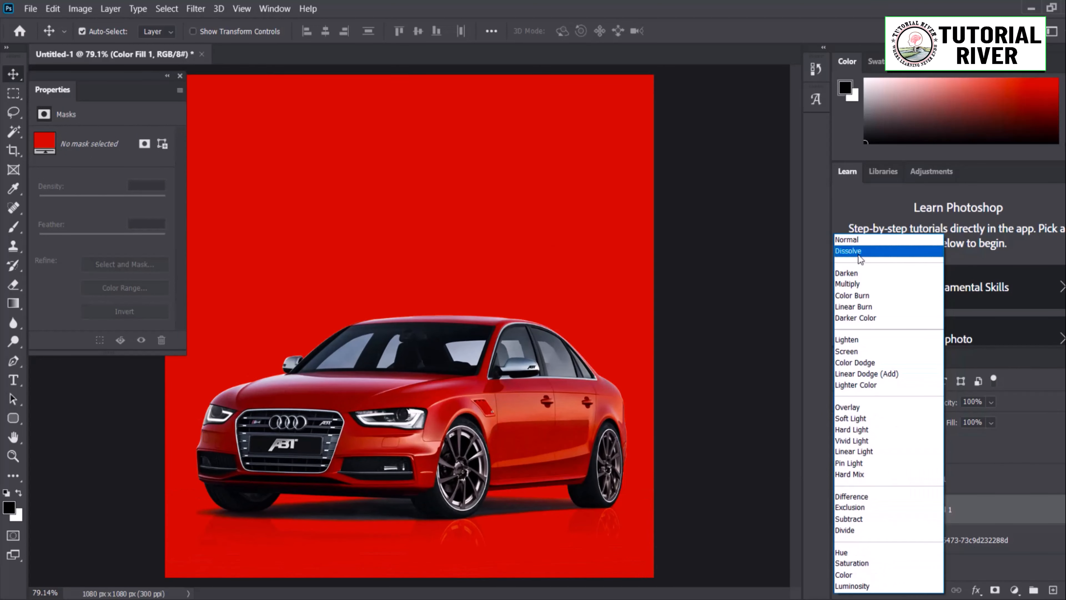
{"action": "left_click", "coordinate": [859, 243]}
Step: Lower the red fill layer's opacity to 62% so the street photo shows through
{"action": "left_click_drag", "start_coordinate": [944, 400], "coordinate": [924, 401]}
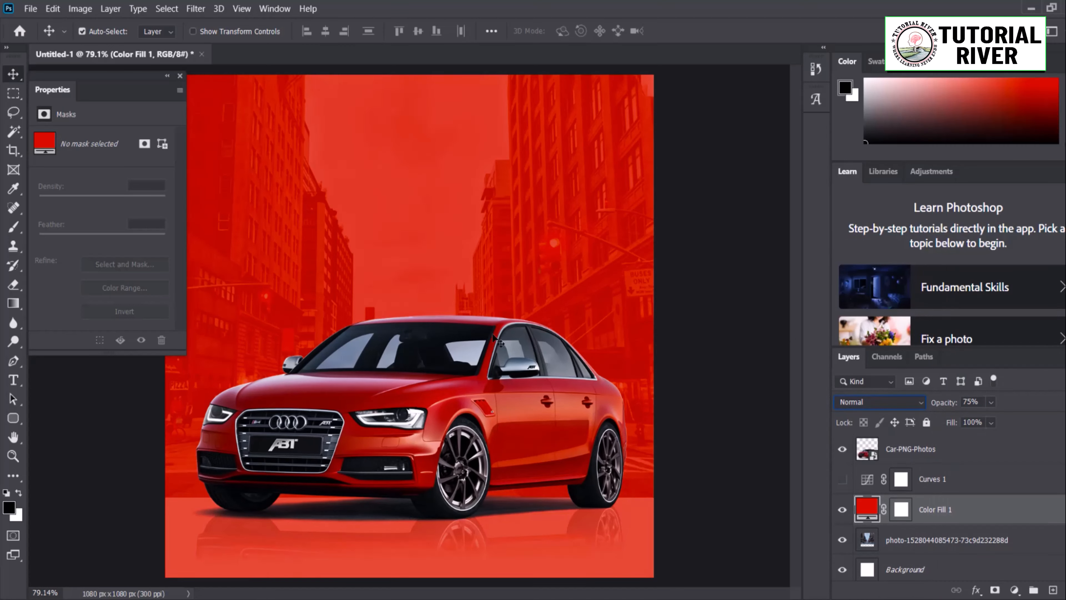
{"action": "left_click", "coordinate": [475, 379], "text": "ctrl"}
{"action": "left_click_drag", "start_coordinate": [469, 379], "coordinate": [451, 380]}
{"action": "left_click_drag", "start_coordinate": [529, 417], "coordinate": [536, 395]}
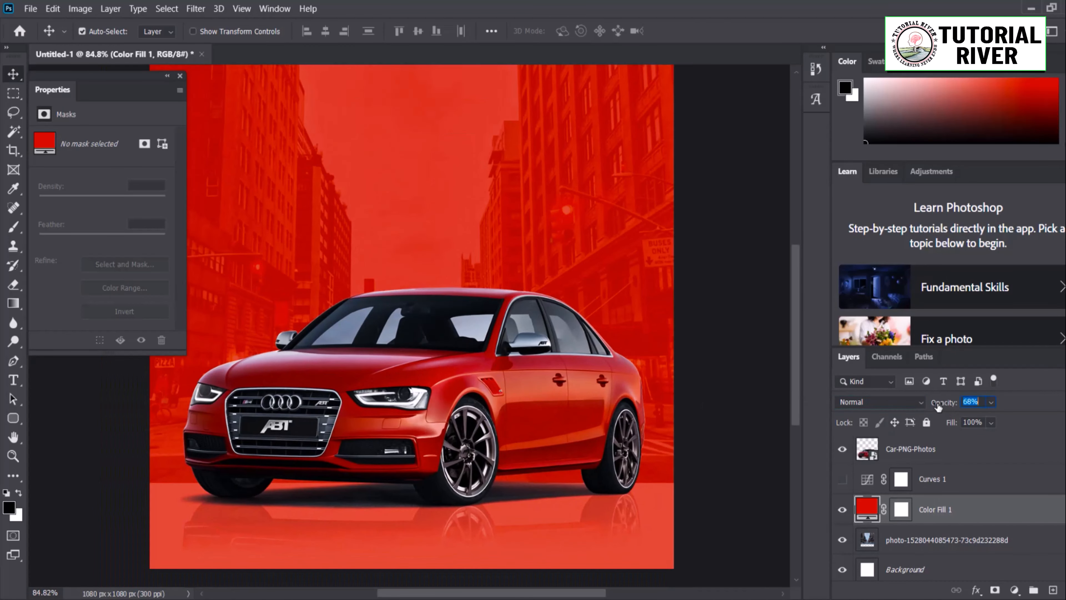
{"action": "left_click_drag", "start_coordinate": [937, 404], "coordinate": [936, 403]}
{"action": "left_click_drag", "start_coordinate": [581, 423], "coordinate": [525, 420]}
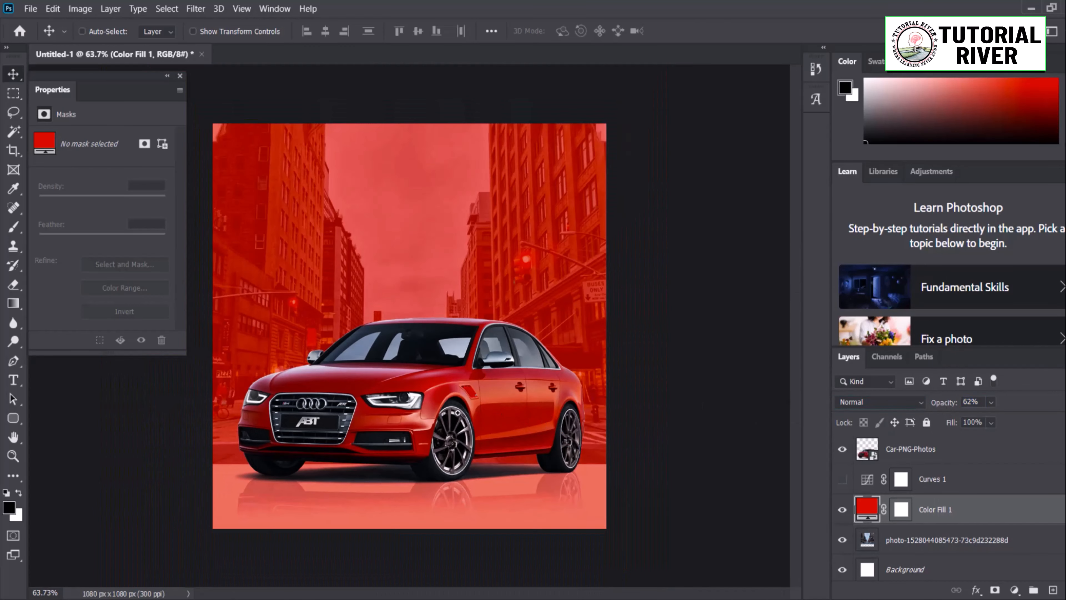
{"action": "key", "text": "ctrl+plus"}
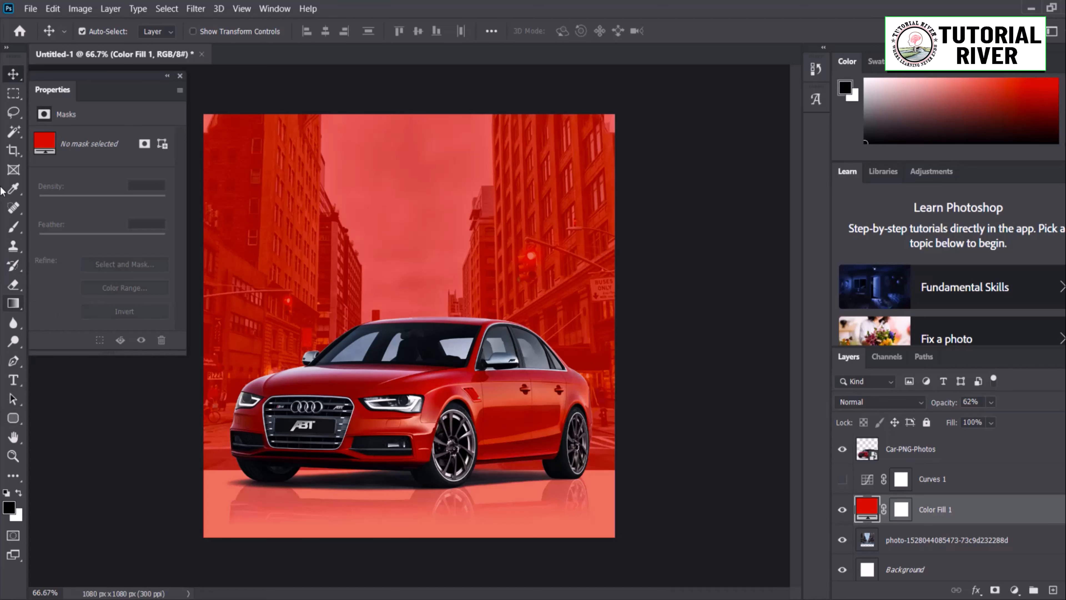
Step: Draw a wide ellipse shape about 1475 × 533 px across the canvas's lower edge, beneath the car layer
{"action": "left_click", "coordinate": [9, 420]}
{"action": "left_click", "coordinate": [68, 446]}
{"action": "key", "text": "ctrl+minus"}
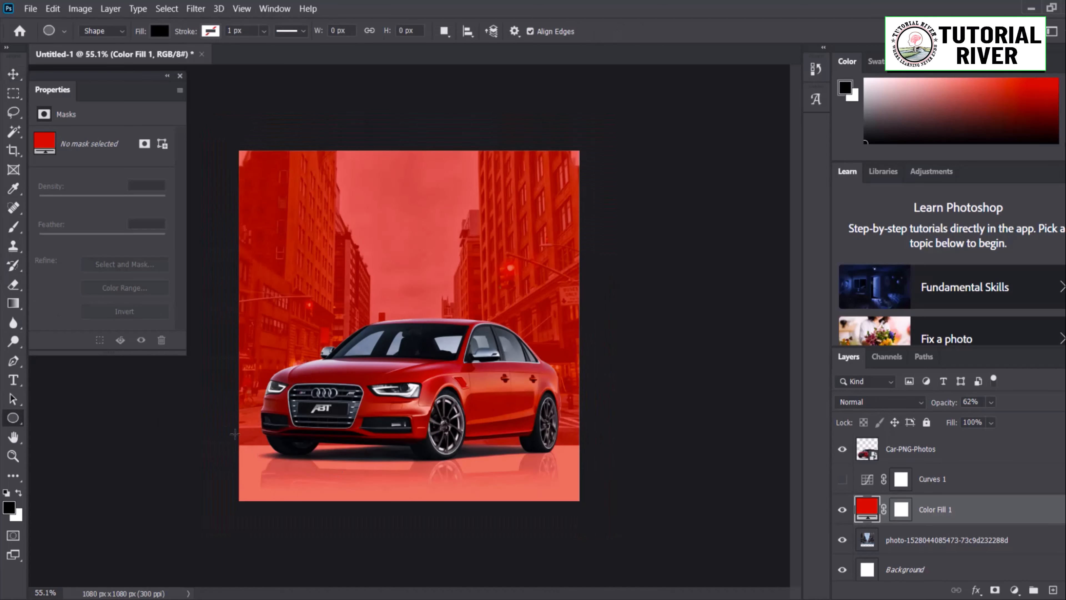
{"action": "left_click_drag", "start_coordinate": [547, 574], "coordinate": [632, 585]}
Step: Change the wide ellipse's fill to the recently used red and deselect it
{"action": "left_click", "coordinate": [159, 31]}
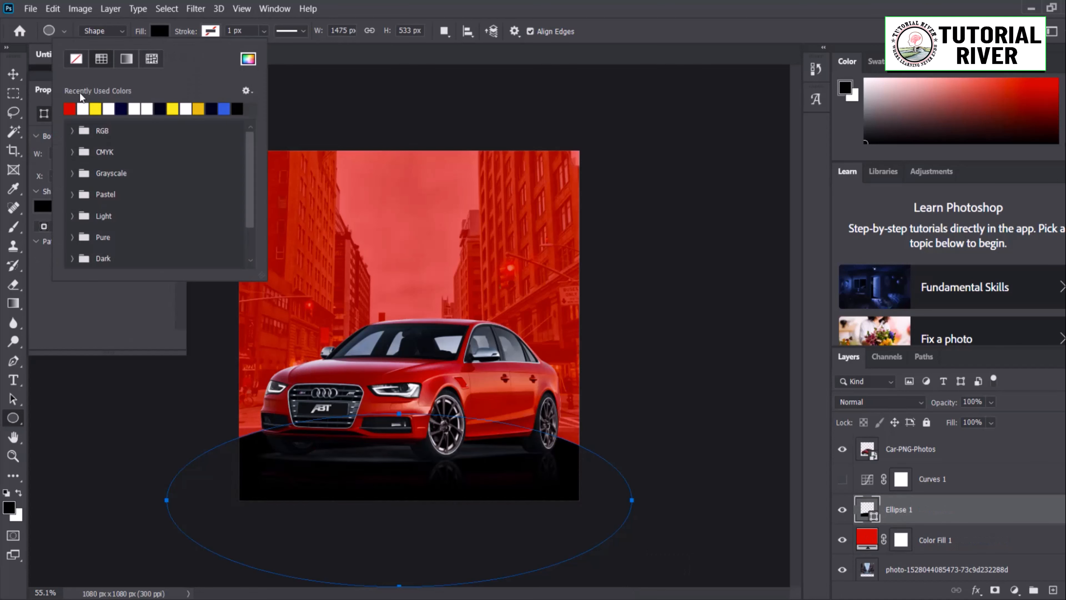
{"action": "left_click", "coordinate": [69, 109]}
{"action": "left_click", "coordinate": [13, 74]}
{"action": "left_click", "coordinate": [212, 229], "text": "ctrl"}
{"action": "left_click_drag", "start_coordinate": [558, 467], "coordinate": [577, 469]}
{"action": "left_click_drag", "start_coordinate": [577, 471], "coordinate": [466, 370]}
{"action": "left_click_drag", "start_coordinate": [464, 416], "coordinate": [378, 423]}
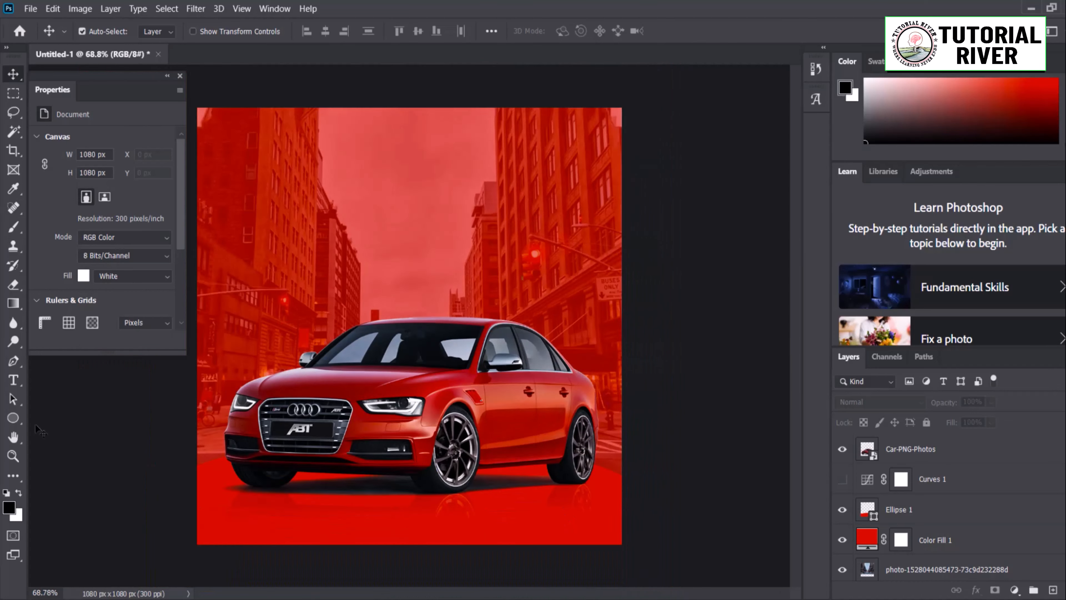
Step: Draw a circle about 353 px wide above the car's rear with no fill and an 11 px red stroke
{"action": "key", "text": "u"}
{"action": "left_click_drag", "start_coordinate": [612, 345], "coordinate": [615, 350]}
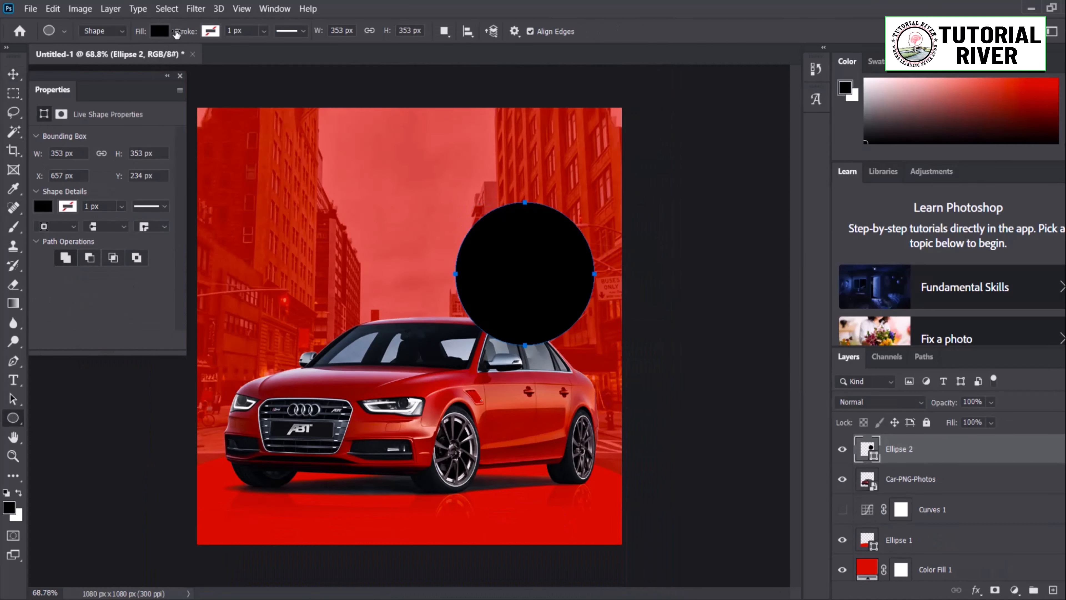
{"action": "left_click", "coordinate": [160, 31]}
{"action": "left_click", "coordinate": [76, 59]}
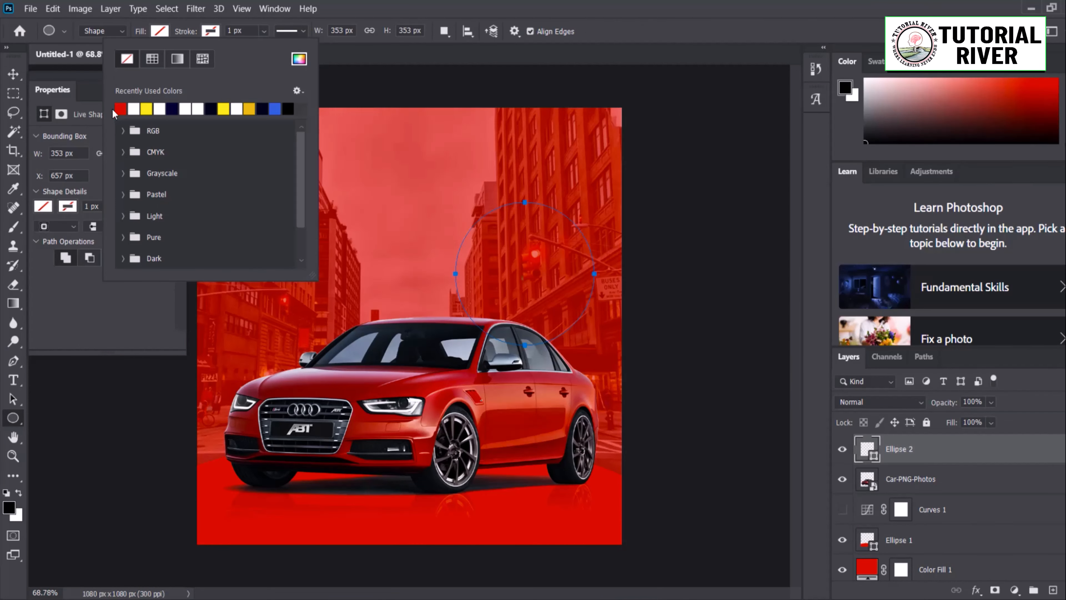
{"action": "left_click_drag", "start_coordinate": [189, 36], "coordinate": [198, 37]}
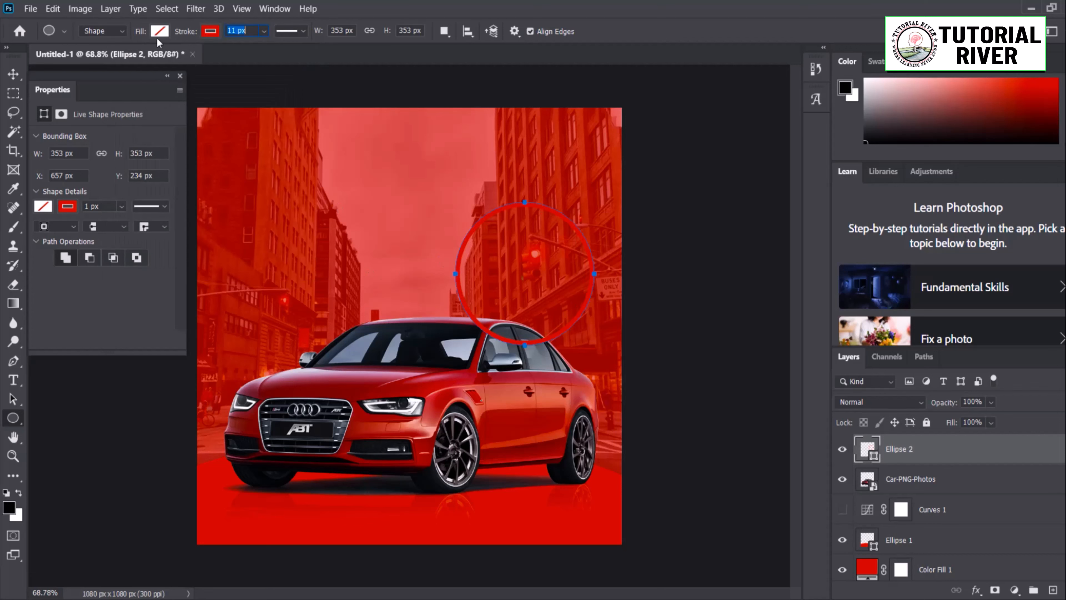
Step: Scale the outlined circle to about 609 px and move it partly past the canvas's right edge
{"action": "left_click", "coordinate": [13, 73]}
{"action": "key", "text": "ctrl+t"}
{"action": "left_click_drag", "start_coordinate": [594, 274], "coordinate": [695, 274]}
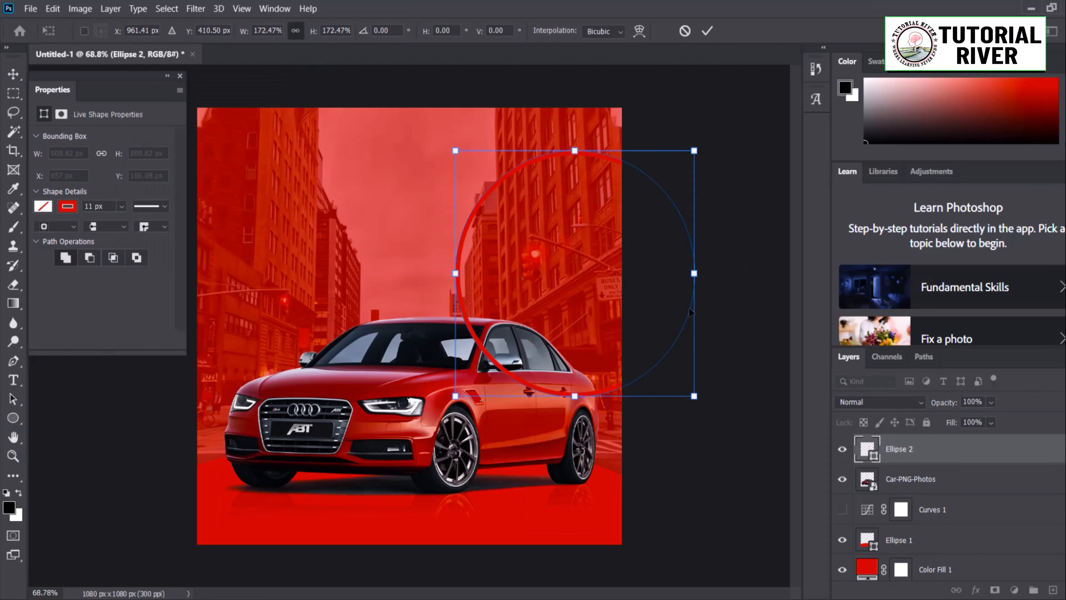
{"action": "left_click_drag", "start_coordinate": [691, 311], "coordinate": [727, 319]}
{"action": "key", "text": "Return"}
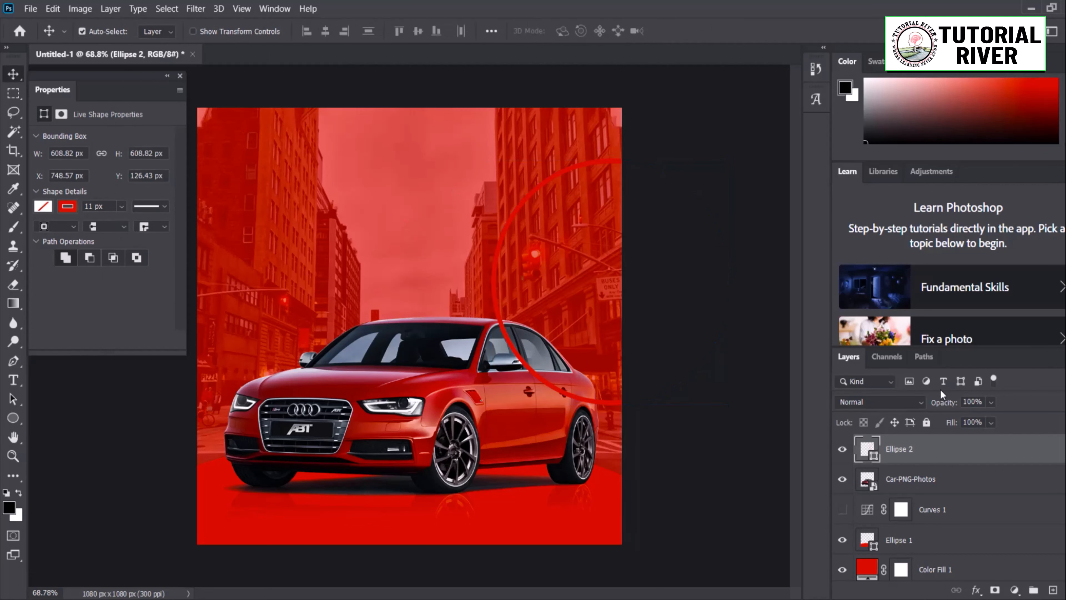
Step: Set the outlined circle's stroke width to 49 px and place a copy of it partly past the canvas's left edge
{"action": "key", "text": "u"}
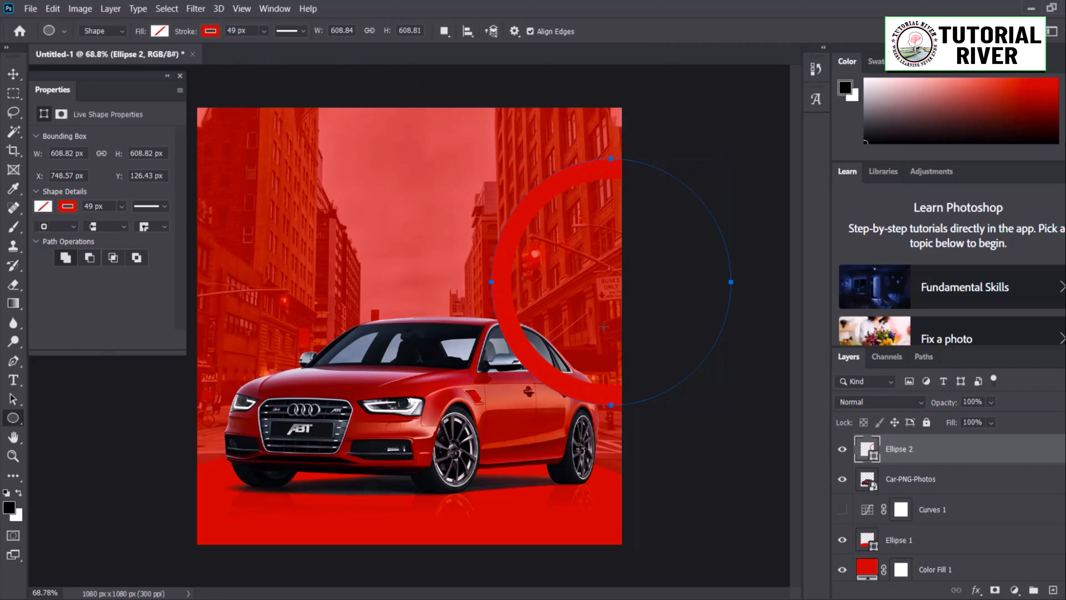
{"action": "key", "text": "v"}
{"action": "left_click_drag", "start_coordinate": [526, 343], "coordinate": [221, 369]}
{"action": "scroll", "coordinate": [383, 436], "scroll_direction": "down", "scroll_amount": 2, "text": "alt"}
{"action": "left_click_drag", "start_coordinate": [398, 376], "coordinate": [318, 376], "text": "shift"}
Step: Move both ring layers directly beneath the car layer in the stacking order
{"action": "left_click", "coordinate": [909, 479], "text": "shift"}
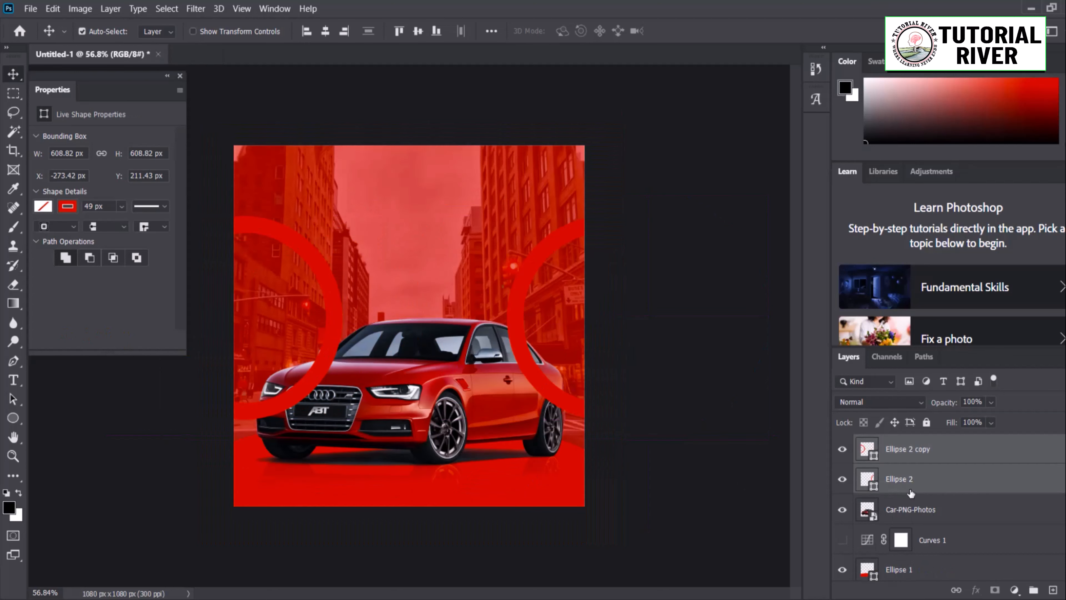
{"action": "left_click_drag", "start_coordinate": [909, 483], "coordinate": [901, 530]}
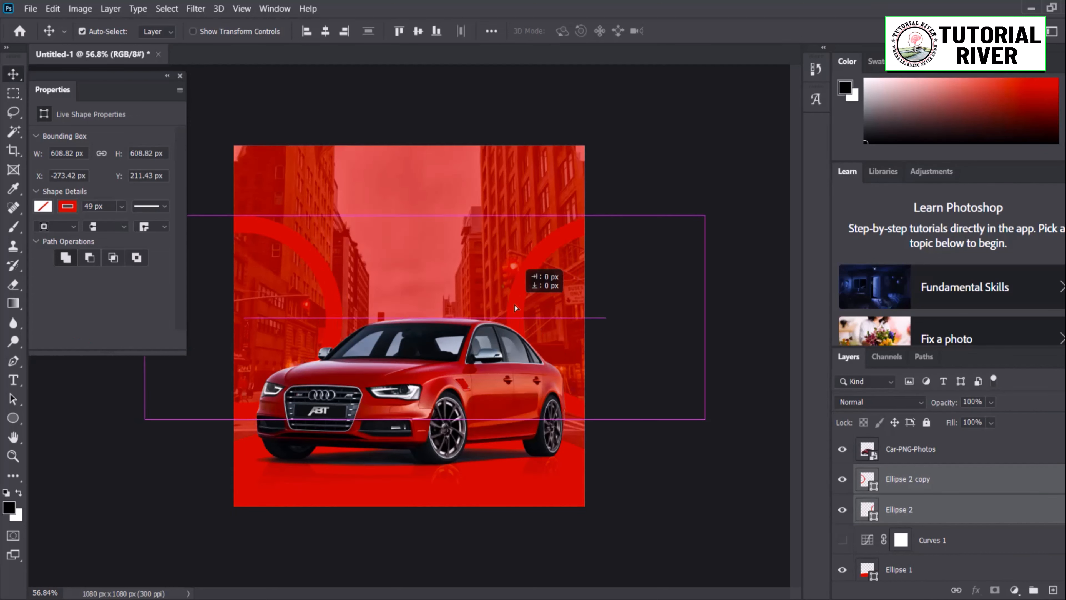
Step: Set the red colour fill layer's opacity to 51%
{"action": "left_click", "coordinate": [464, 239]}
{"action": "left_click", "coordinate": [464, 239]}
{"action": "left_click_drag", "start_coordinate": [956, 404], "coordinate": [935, 399]}
{"action": "scroll", "coordinate": [435, 316], "scroll_direction": "up", "scroll_amount": 2}
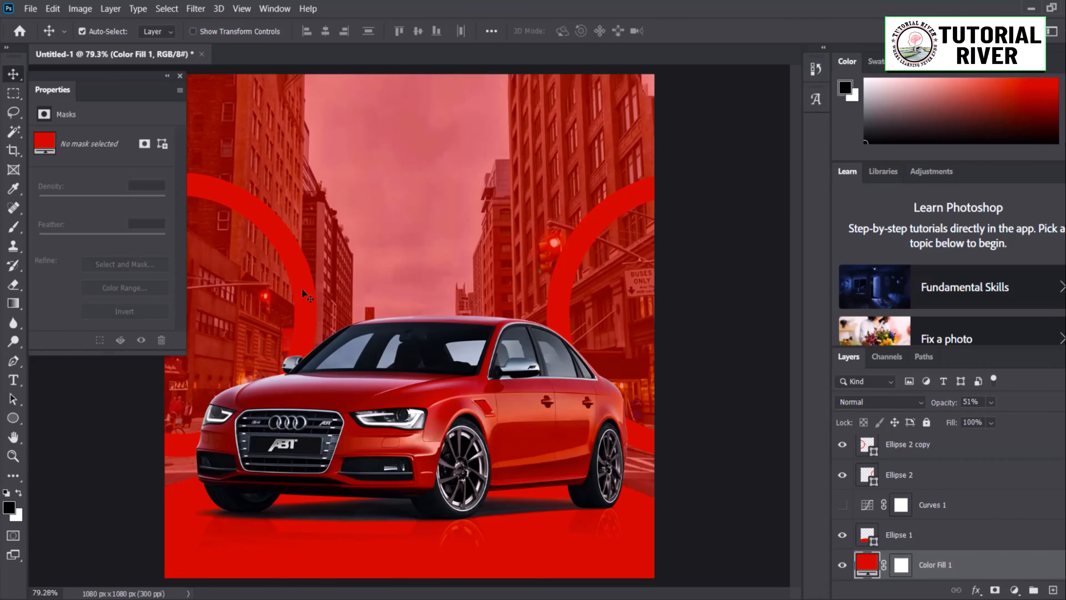
Step: Shift the left ring about 48 px outward and the right ring about 34 px toward the canvas's centre
{"action": "left_click_drag", "start_coordinate": [302, 288], "coordinate": [280, 288]}
{"action": "scroll", "coordinate": [403, 325], "scroll_direction": "down", "scroll_amount": 2}
{"action": "left_click", "coordinate": [518, 299]}
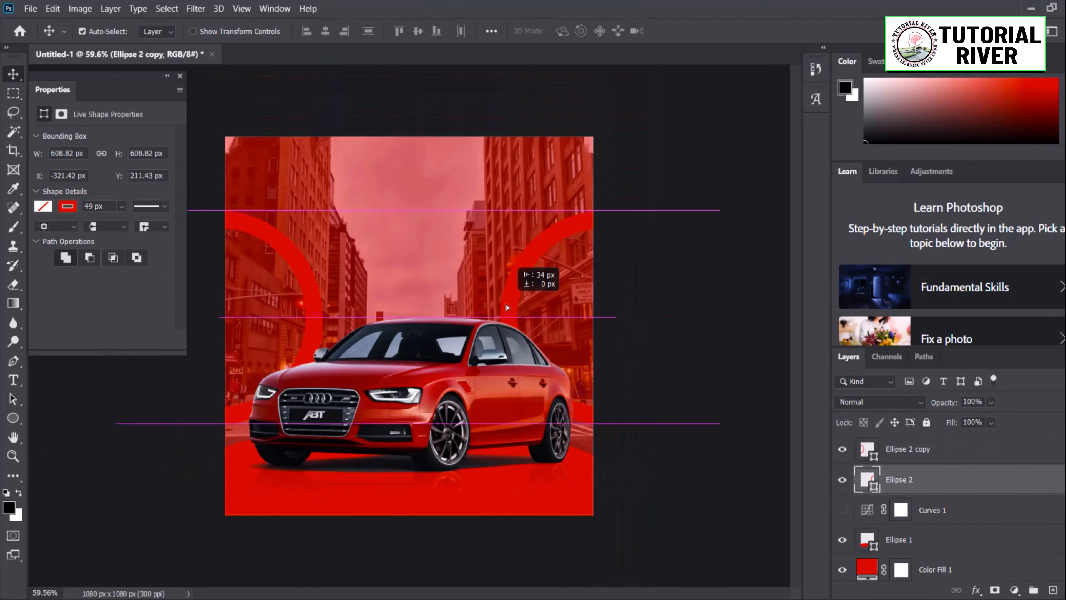
{"action": "left_click_drag", "start_coordinate": [506, 304], "coordinate": [506, 303]}
{"action": "scroll", "coordinate": [499, 414], "scroll_direction": "up", "scroll_amount": 2}
{"action": "scroll", "coordinate": [494, 414], "scroll_direction": "down", "scroll_amount": 1}
Step: Scale the car down around its centre to about 911 × 508 px
{"action": "left_click_drag", "start_coordinate": [494, 414], "coordinate": [489, 414]}
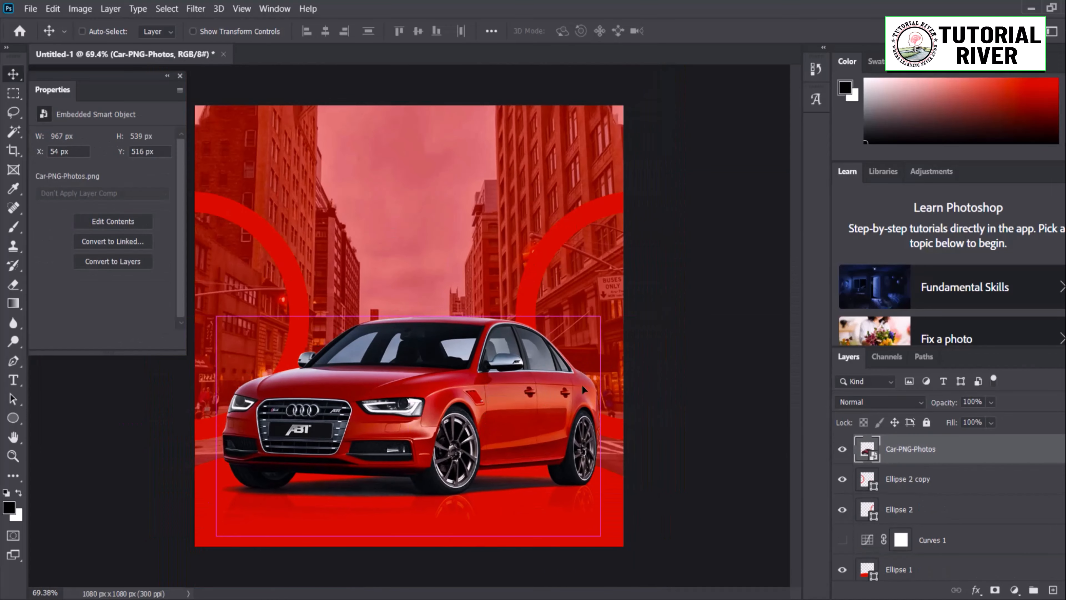
{"action": "key", "text": "ctrl+t"}
{"action": "left_click_drag", "start_coordinate": [600, 426], "coordinate": [612, 423]}
{"action": "key", "text": "Return"}
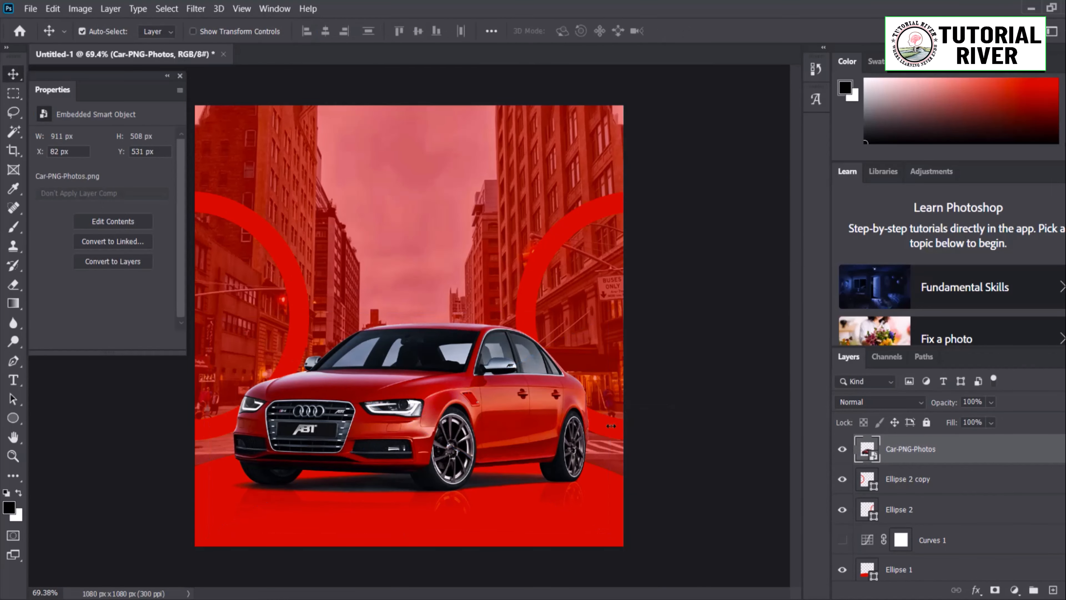
Step: Add the text "NEED a car" on three lines in the sky above the car, layered just above the wide ellipse
{"action": "left_click", "coordinate": [660, 482], "text": "ctrl"}
{"action": "left_click", "coordinate": [589, 507], "text": "ctrl"}
{"action": "scroll", "coordinate": [573, 504], "scroll_direction": "down", "scroll_amount": 2}
{"action": "scroll", "coordinate": [474, 265], "scroll_direction": "up", "scroll_amount": 1}
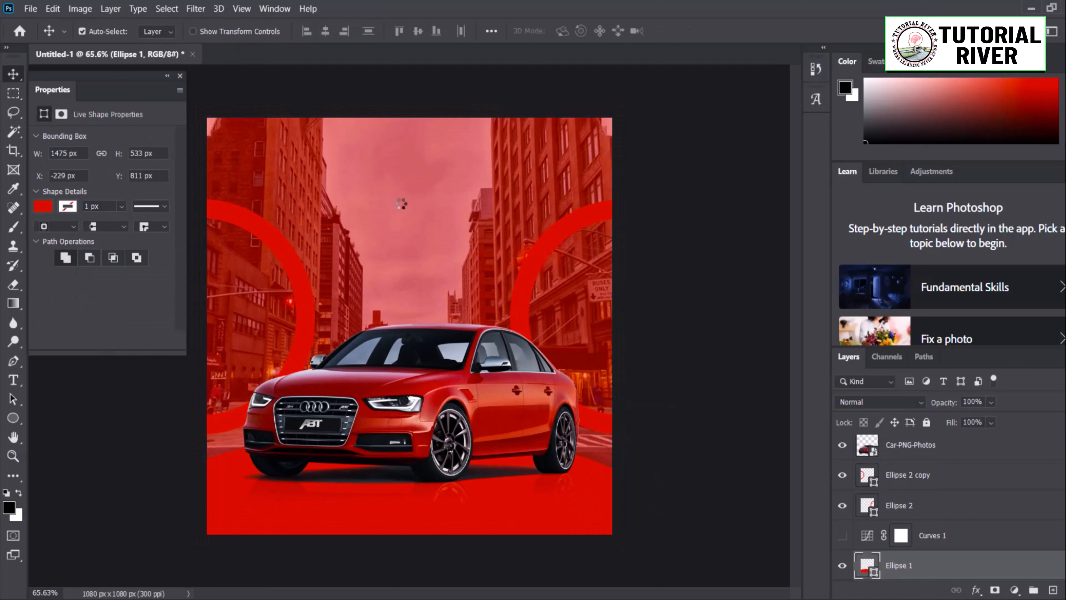
{"action": "key", "text": "t"}
{"action": "left_click", "coordinate": [407, 200]}
{"action": "type", "text": "NEE"}
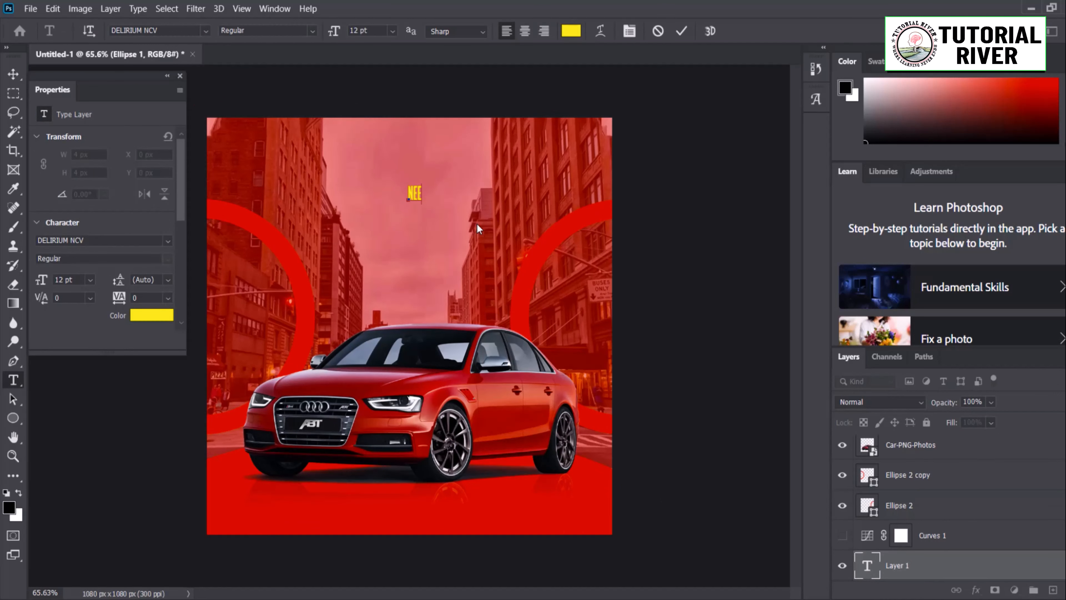
{"action": "type", "text": "D"}
{"action": "key", "text": "Return"}
{"action": "type", "text": "A"}
{"action": "key", "text": "Return"}
{"action": "type", "text": "CAR"}
{"action": "left_click", "coordinate": [13, 73]}
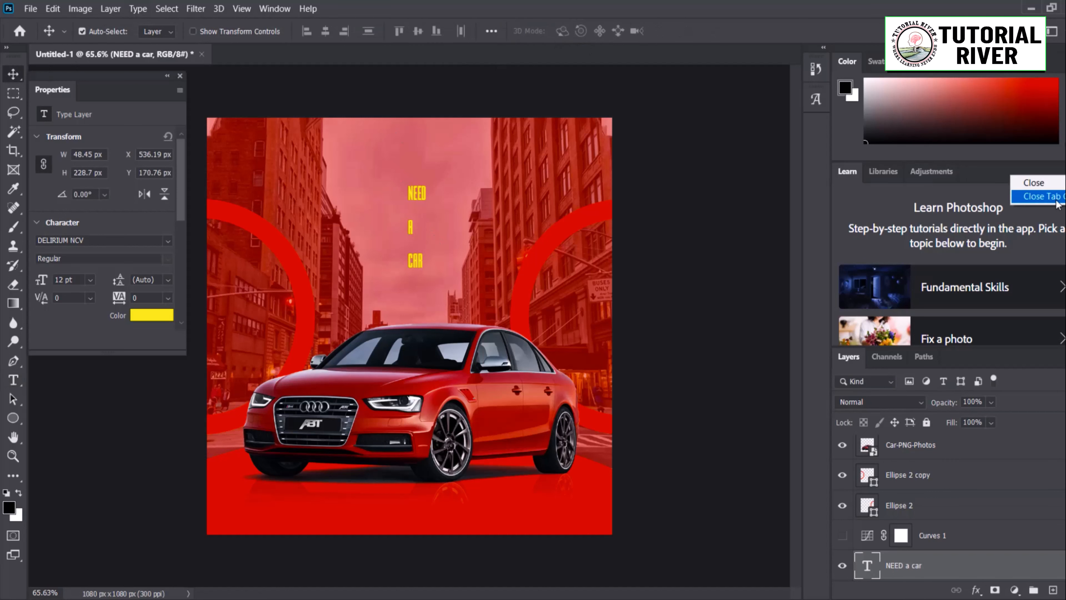
Step: Format the headline as centred Oswald text with a leading of 12.36 pt
{"action": "left_click", "coordinate": [164, 355]}
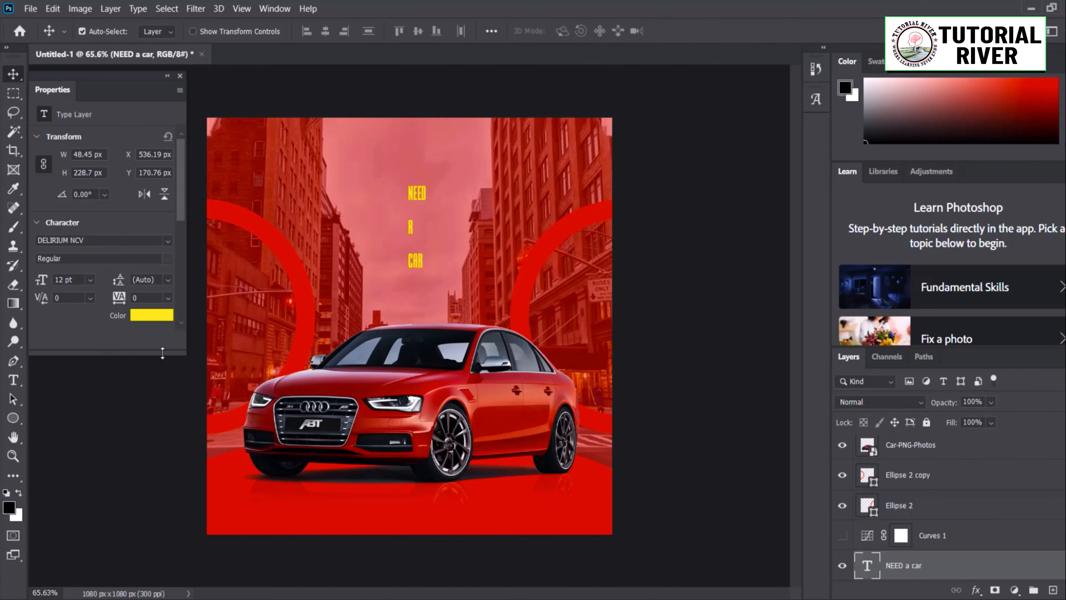
{"action": "left_click_drag", "start_coordinate": [164, 356], "coordinate": [145, 462]}
{"action": "left_click", "coordinate": [167, 242]}
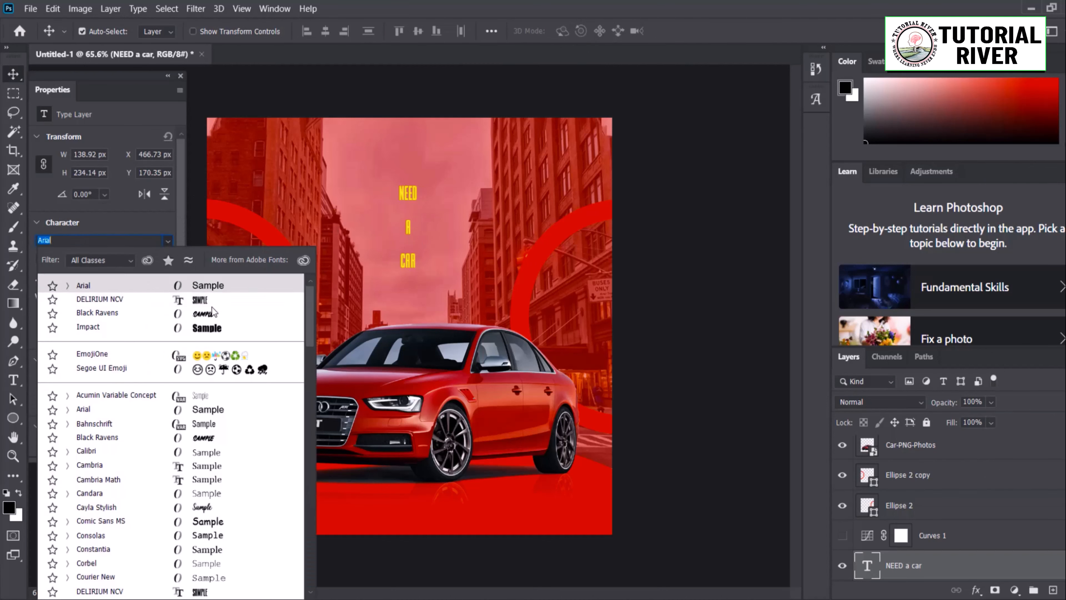
{"action": "scroll", "coordinate": [209, 330], "scroll_direction": "down", "scroll_amount": 10}
{"action": "scroll", "coordinate": [226, 334], "scroll_direction": "down", "scroll_amount": 4}
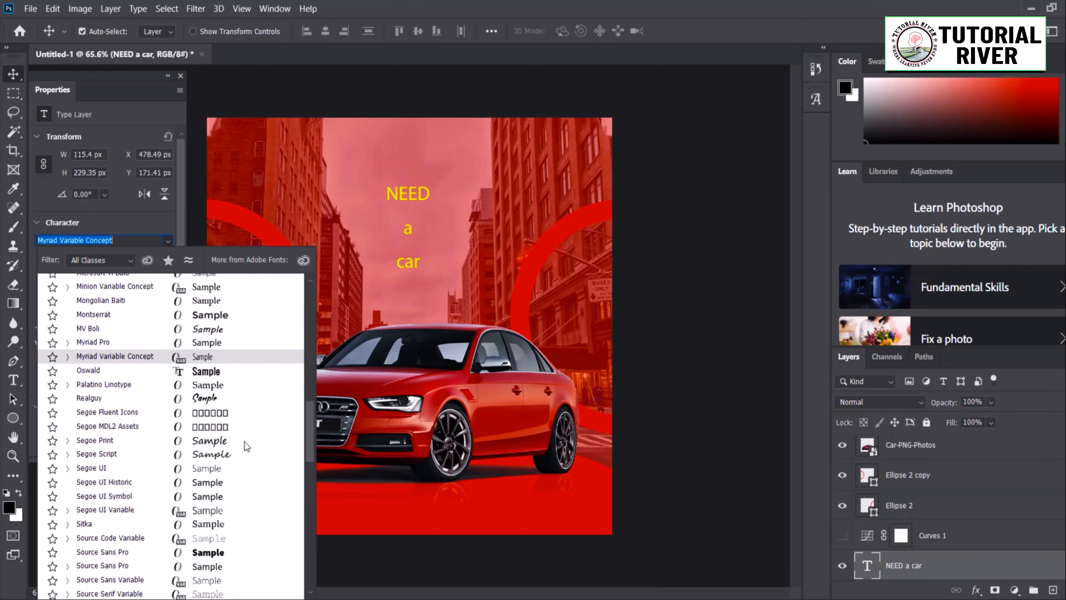
{"action": "left_click", "coordinate": [230, 372]}
{"action": "left_click_drag", "start_coordinate": [118, 283], "coordinate": [111, 285]}
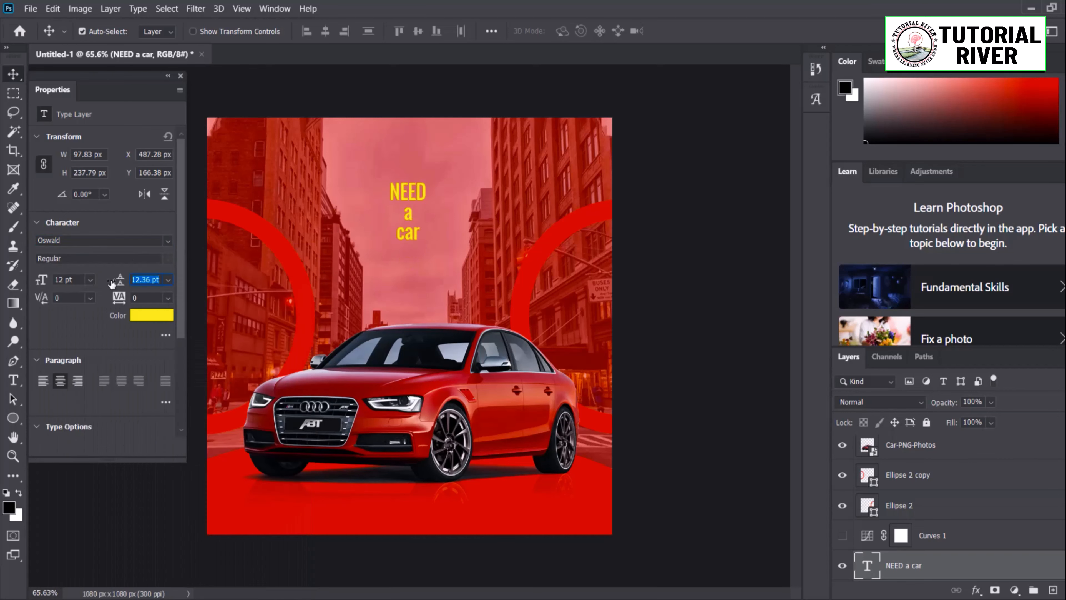
Step: Scale the headline to about 302% and centre it horizontally in the sky above the car
{"action": "key", "text": "ctrl+t"}
{"action": "left_click_drag", "start_coordinate": [426, 213], "coordinate": [500, 212]}
{"action": "left_click_drag", "start_coordinate": [449, 170], "coordinate": [413, 201]}
{"action": "scroll", "coordinate": [166, 356], "scroll_direction": "down", "scroll_amount": 3}
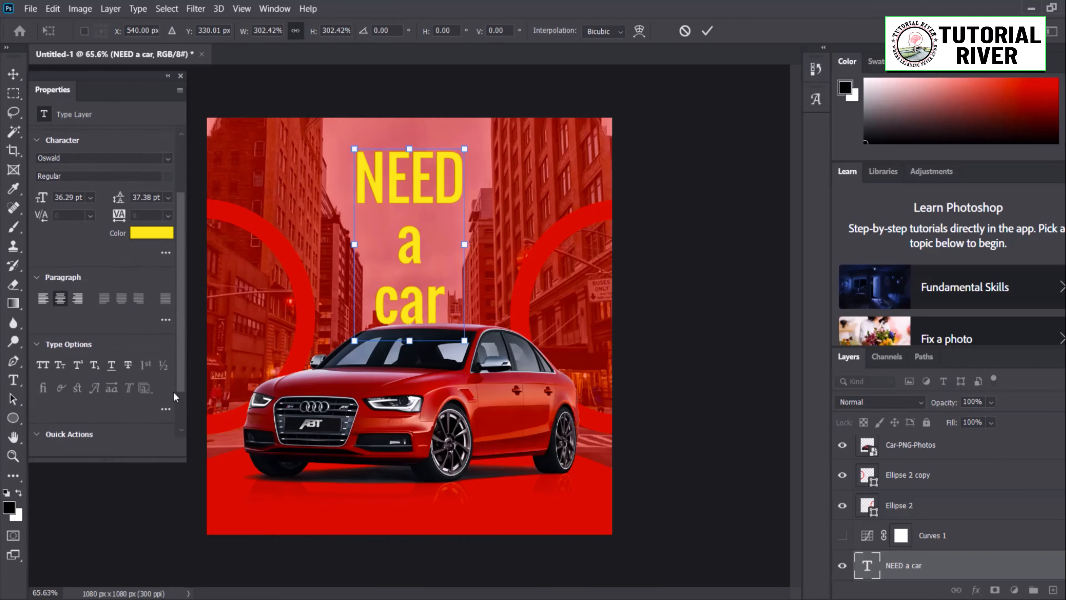
{"action": "left_click", "coordinate": [17, 74]}
Step: Apply All Caps to the headline and set its text colour to white (ffffff)
{"action": "left_click", "coordinate": [42, 356]}
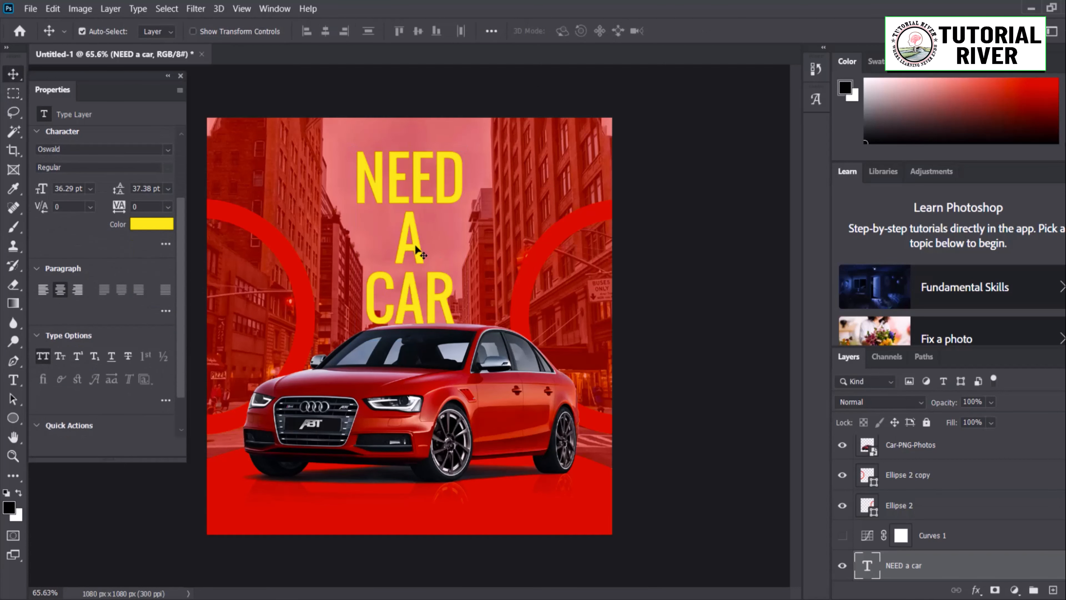
{"action": "left_click", "coordinate": [152, 224]}
{"action": "type", "text": "ffffff"}
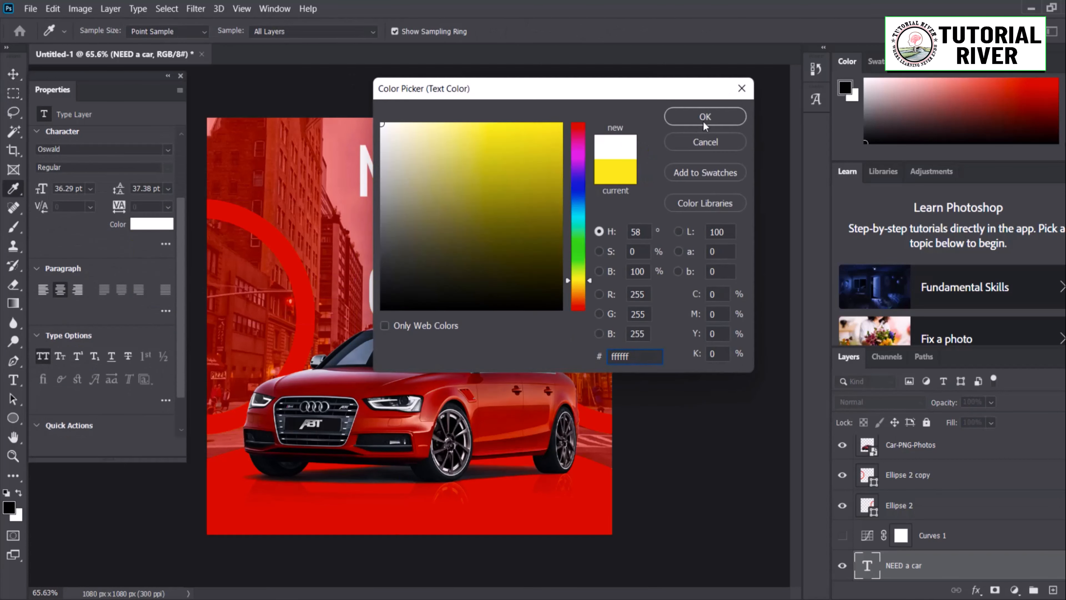
{"action": "left_click", "coordinate": [705, 115]}
{"action": "key", "text": "ctrl+0"}
{"action": "scroll", "coordinate": [426, 159], "scroll_direction": "down", "scroll_amount": 2}
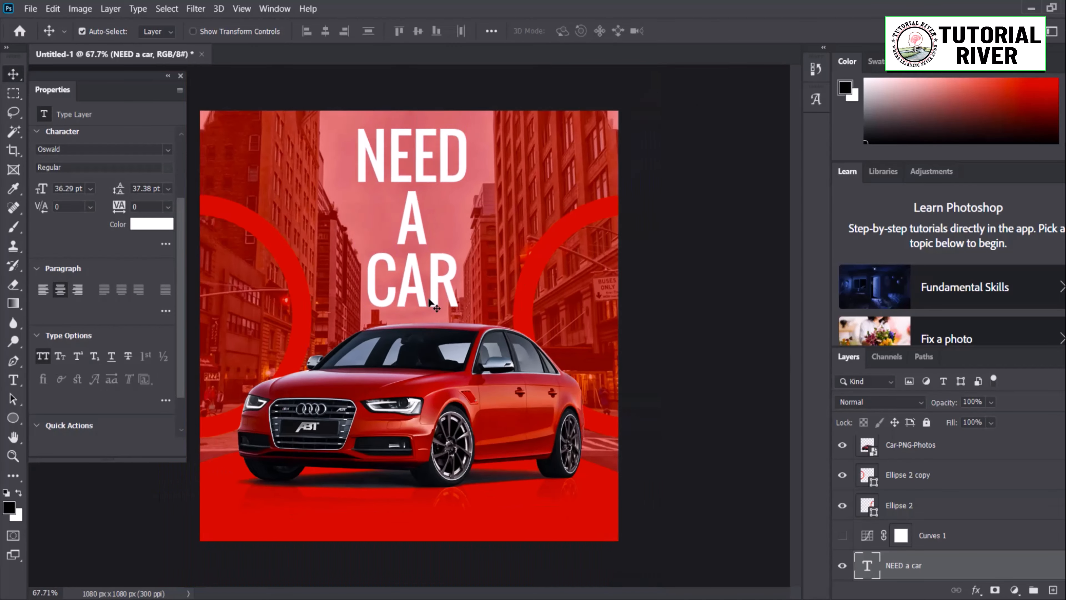
Step: Try setting only the word NEED in Arial at 24.29 pt
{"action": "scroll", "coordinate": [421, 167], "scroll_direction": "up", "scroll_amount": 3}
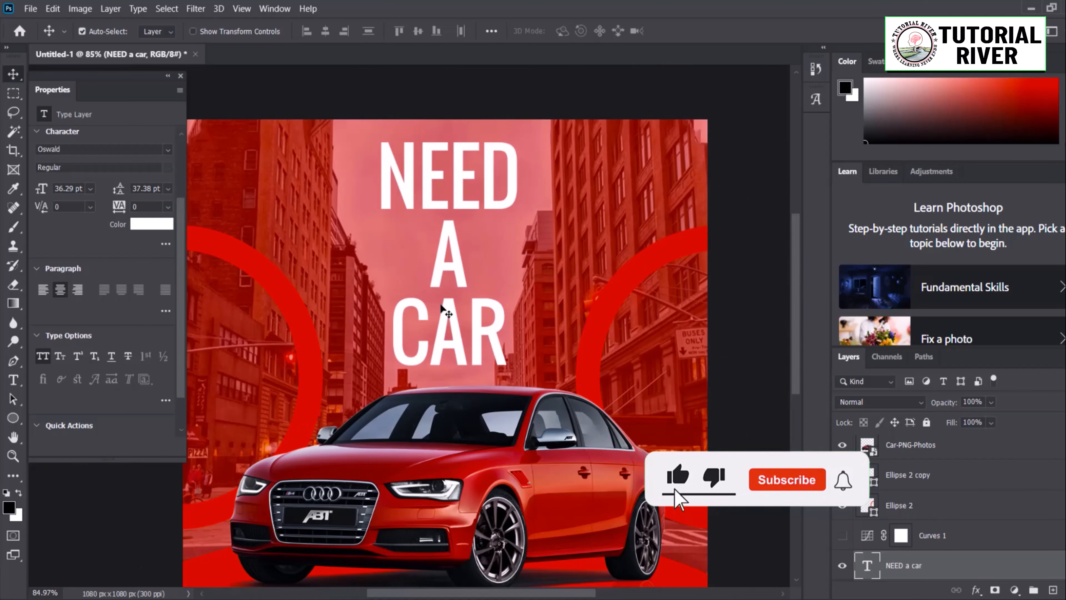
{"action": "double_click", "coordinate": [418, 205]}
{"action": "left_click", "coordinate": [538, 177]}
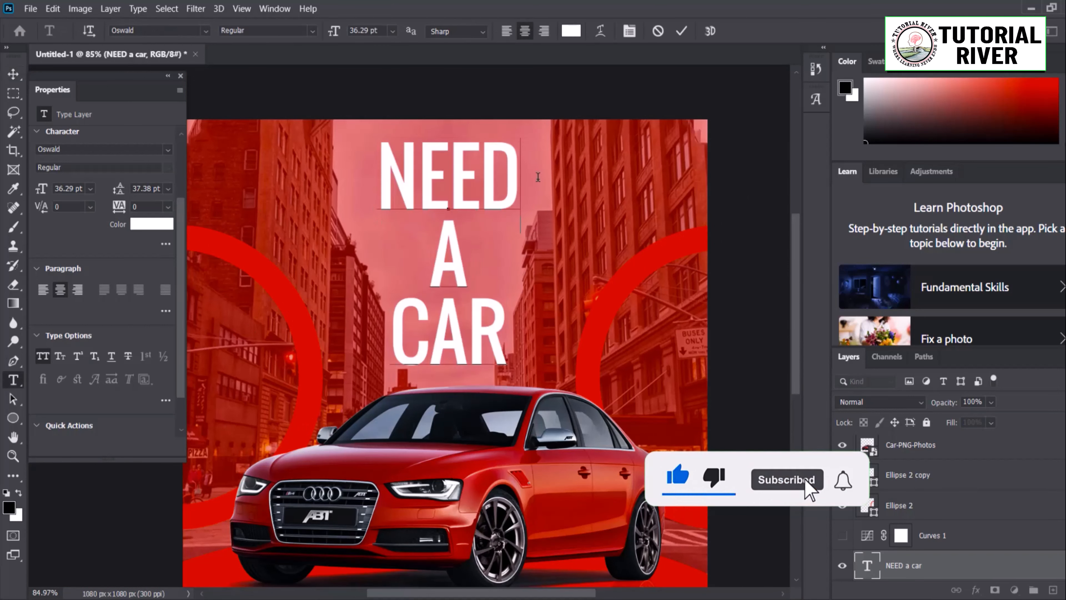
{"action": "double_click", "coordinate": [452, 172]}
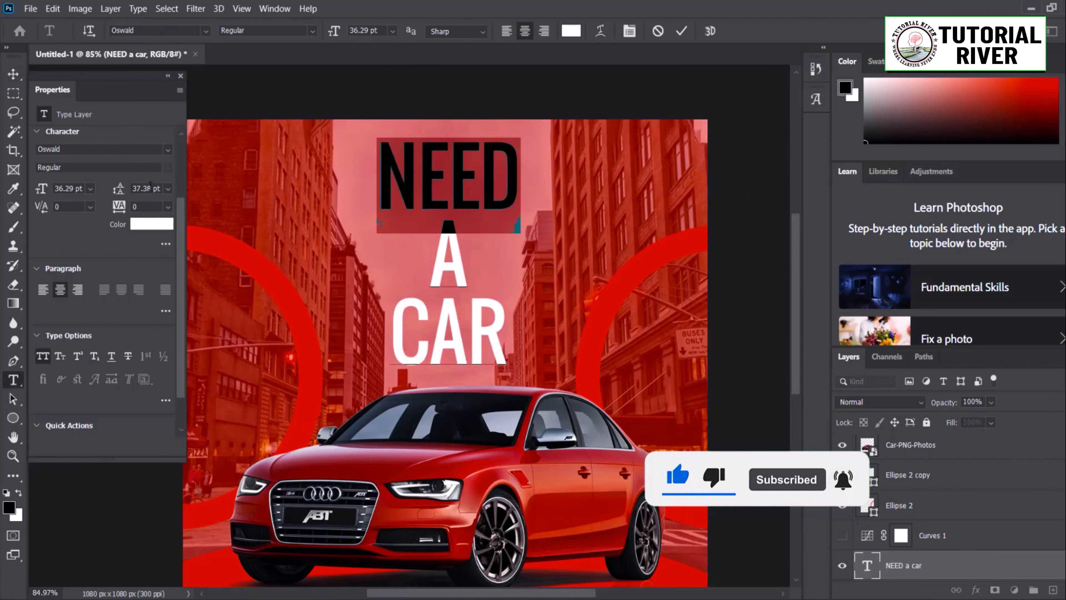
{"action": "left_click", "coordinate": [168, 149]}
{"action": "left_click", "coordinate": [49, 192]}
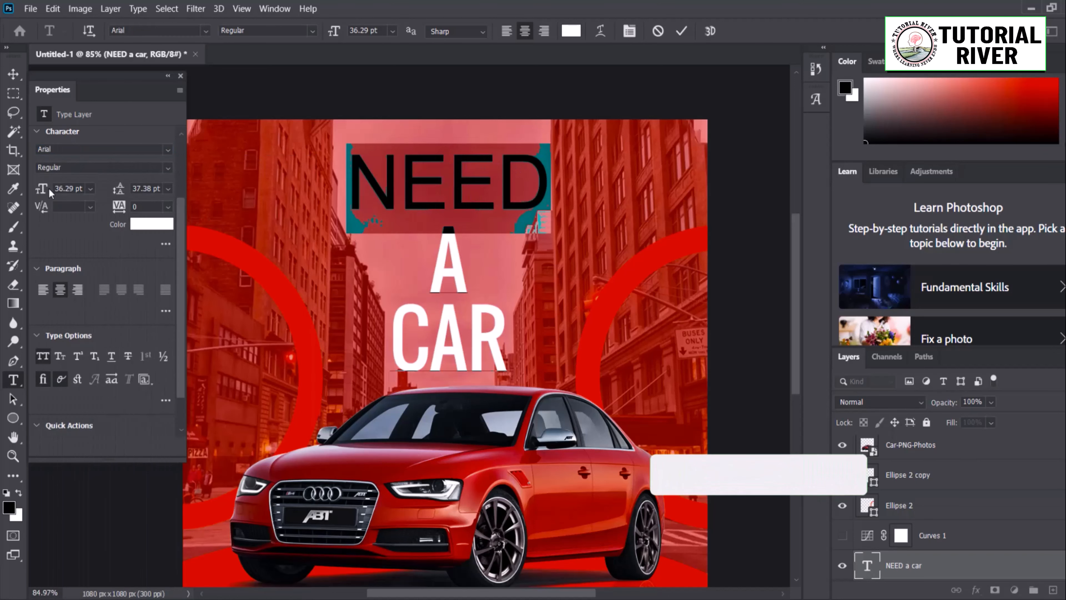
{"action": "left_click_drag", "start_coordinate": [49, 193], "coordinate": [34, 193]}
{"action": "left_click", "coordinate": [13, 74]}
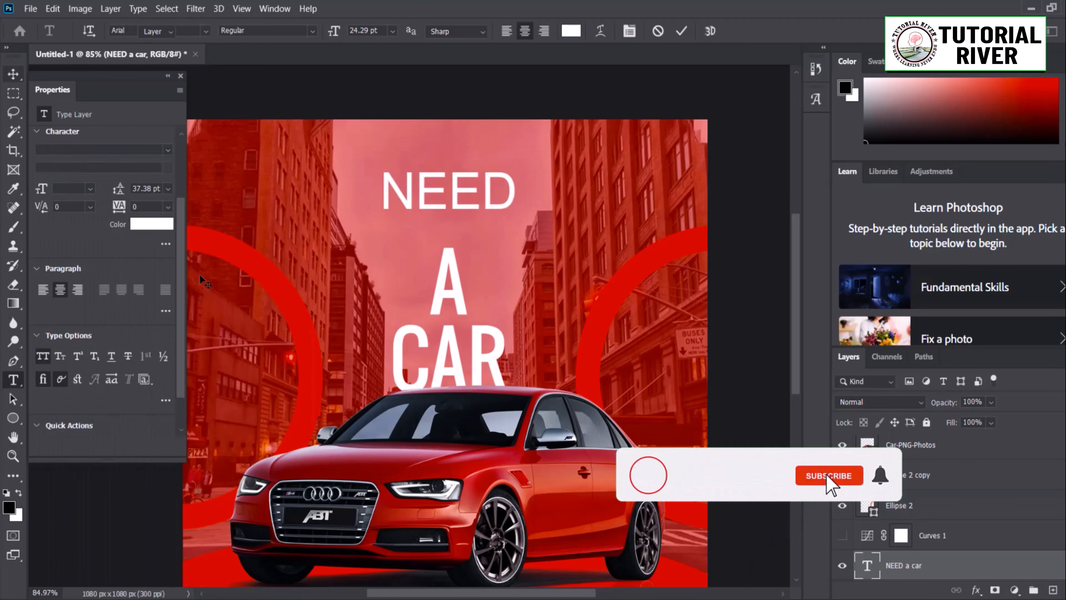
{"action": "scroll", "coordinate": [199, 275], "scroll_direction": "down", "scroll_amount": 2}
{"action": "left_click_drag", "start_coordinate": [399, 250], "coordinate": [413, 225]}
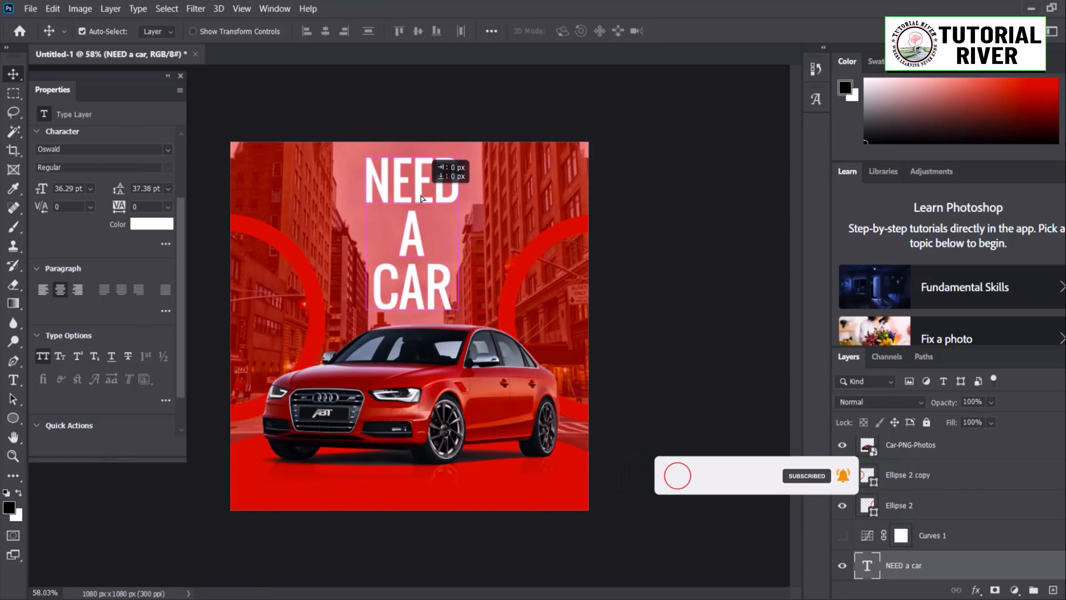
Step: Set the word NEED to 23.29 pt and tighten its leading
{"action": "key", "text": "t"}
{"action": "left_click", "coordinate": [410, 190]}
{"action": "double_click", "coordinate": [410, 190]}
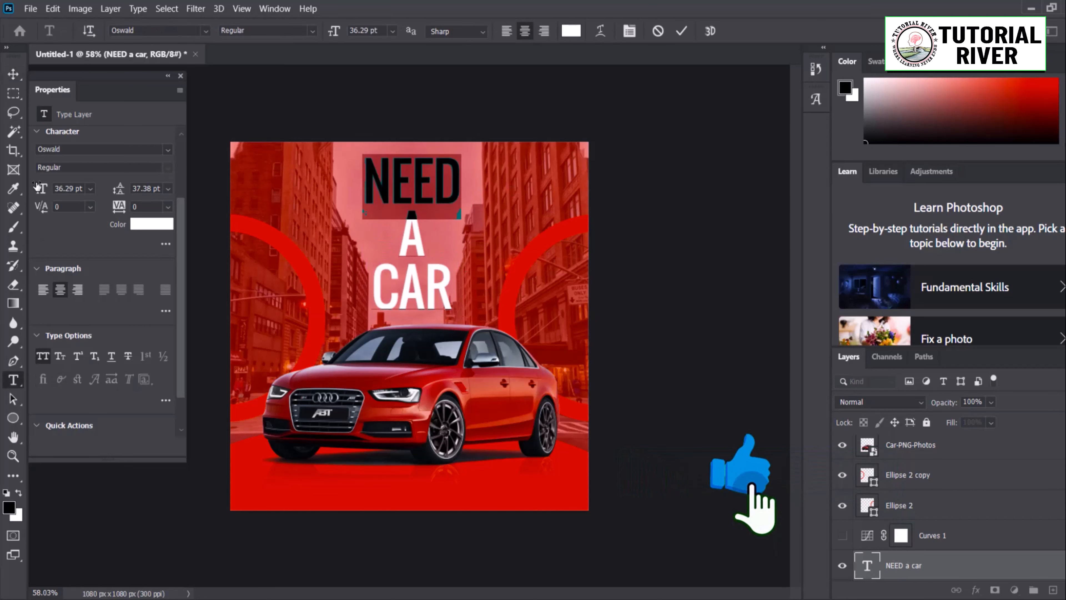
{"action": "left_click_drag", "start_coordinate": [37, 186], "coordinate": [29, 188]}
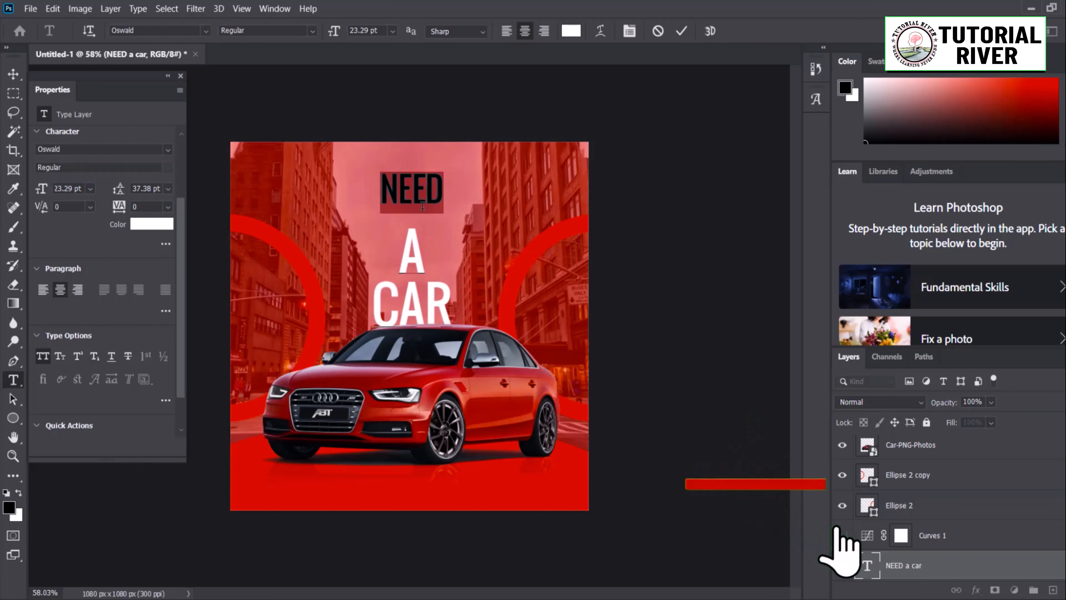
{"action": "left_click_drag", "start_coordinate": [119, 189], "coordinate": [106, 187]}
Step: Move the headline up and scale it to about 121% so CAR reaches behind the car's roof
{"action": "left_click", "coordinate": [13, 74]}
{"action": "left_click_drag", "start_coordinate": [416, 199], "coordinate": [408, 164]}
{"action": "key", "text": "ctrl+t"}
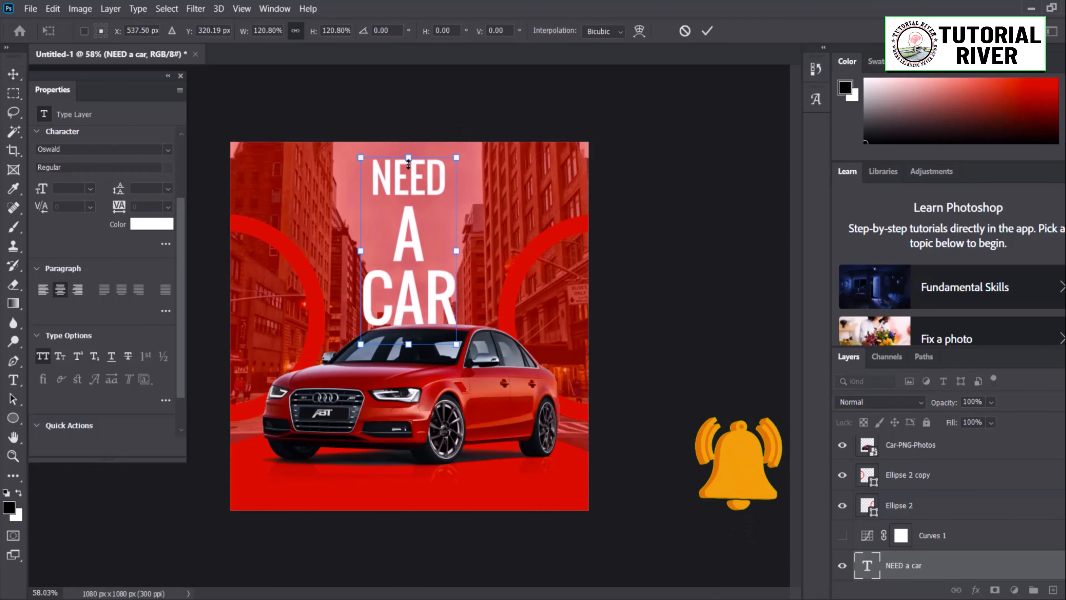
{"action": "key", "text": "Return"}
{"action": "key", "text": "ctrl+0"}
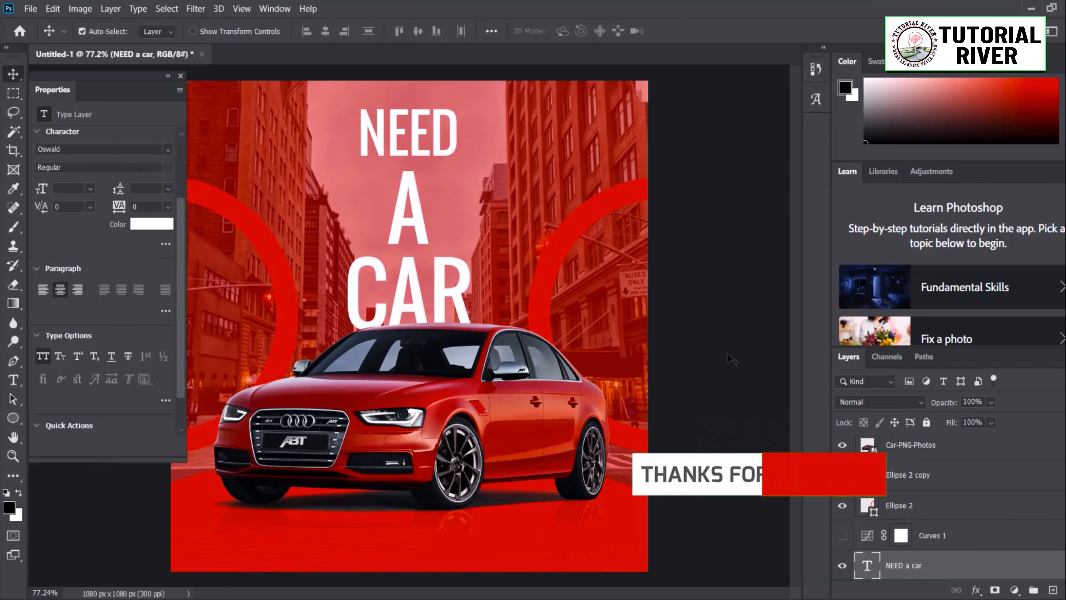
Step: Apply a Drop Shadow layer style to the headline text
{"action": "right_click", "coordinate": [947, 563]}
{"action": "left_click", "coordinate": [805, 22]}
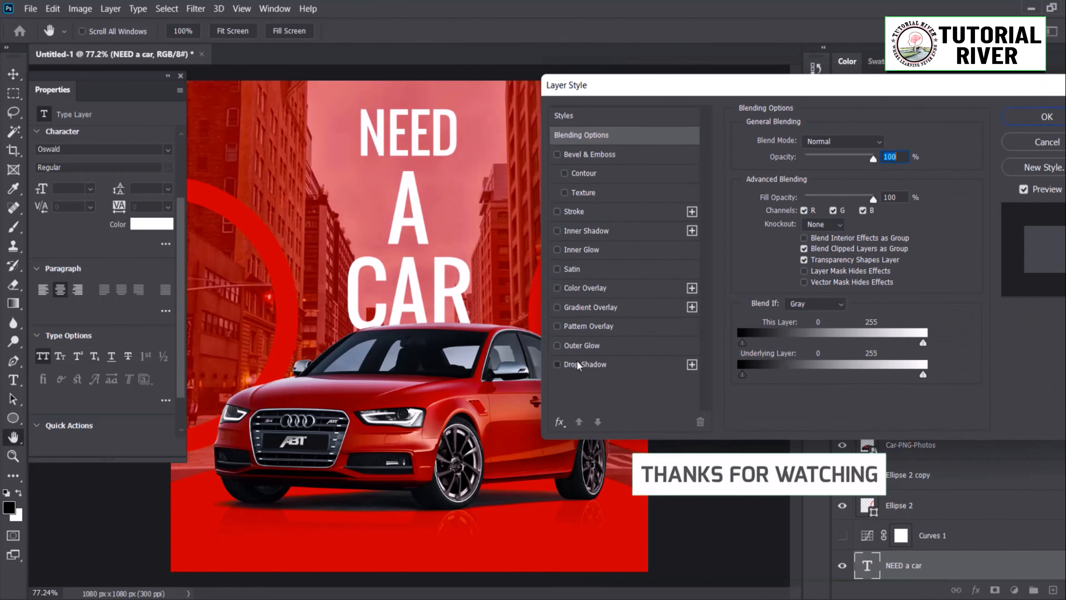
{"action": "left_click", "coordinate": [579, 365]}
{"action": "left_click_drag", "start_coordinate": [417, 277], "coordinate": [459, 250]}
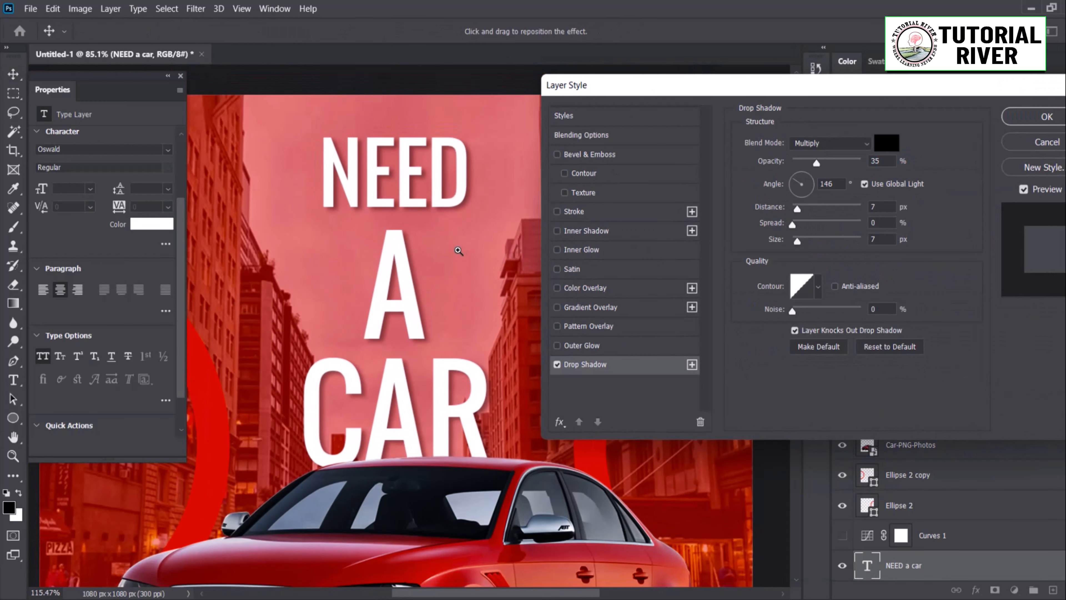
Step: Add a Bevel & Emboss effect to the headline and set its style to Emboss
{"action": "left_click", "coordinate": [605, 135]}
{"action": "left_click", "coordinate": [557, 155]}
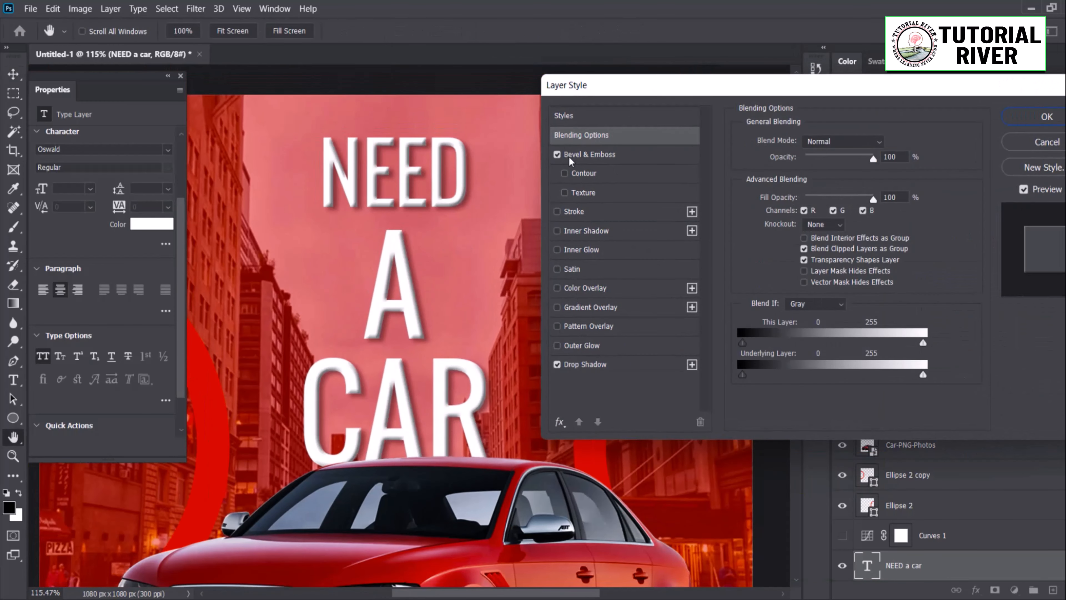
{"action": "left_click", "coordinate": [847, 149]}
{"action": "left_click", "coordinate": [610, 154]}
{"action": "left_click", "coordinate": [814, 142]}
{"action": "left_click", "coordinate": [805, 176]}
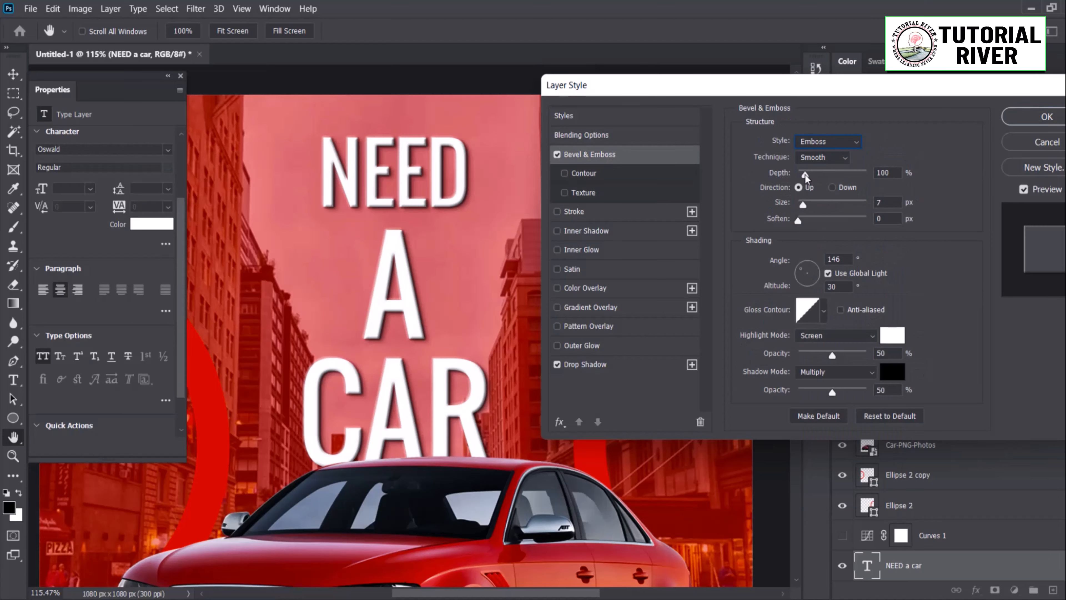
{"action": "left_click_drag", "start_coordinate": [463, 168], "coordinate": [432, 183]}
{"action": "left_click_drag", "start_coordinate": [370, 267], "coordinate": [344, 286]}
Step: Add a Gradient Overlay effect to the headline
{"action": "left_click", "coordinate": [598, 294]}
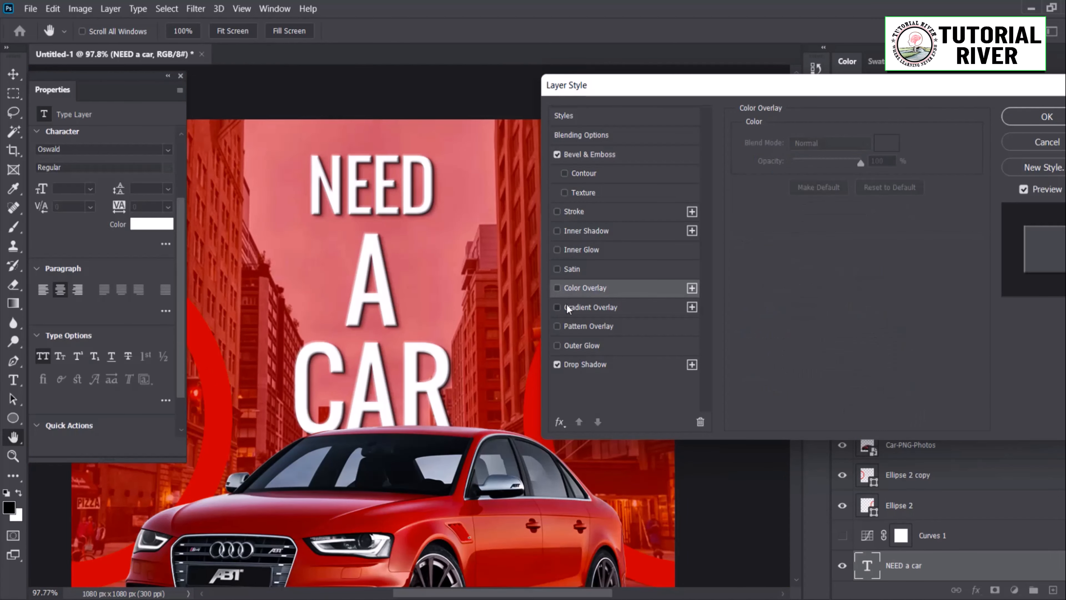
{"action": "left_click", "coordinate": [590, 308]}
{"action": "left_click", "coordinate": [828, 175]}
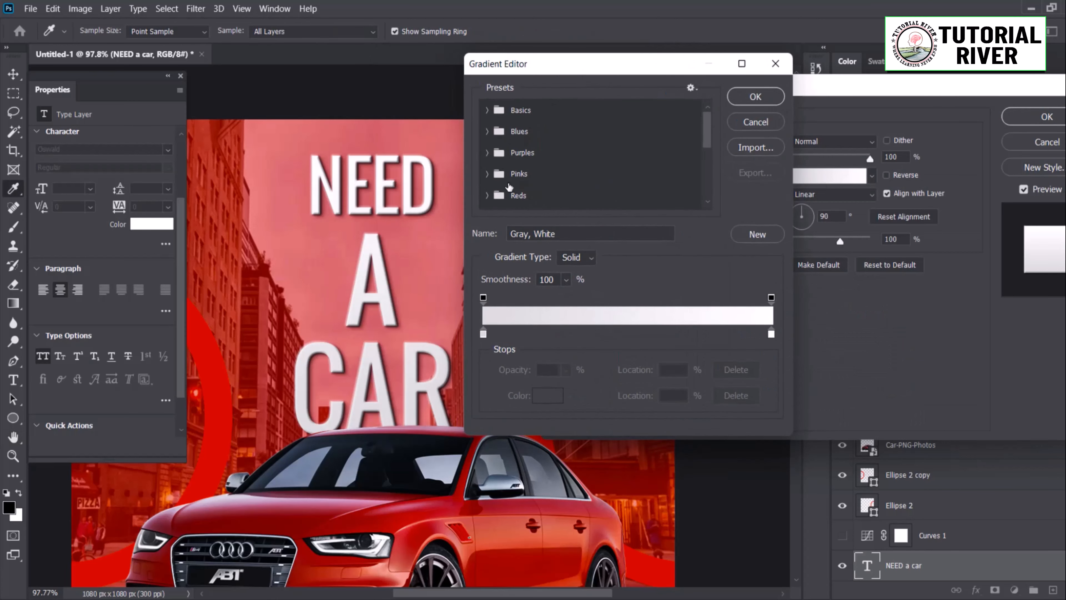
{"action": "left_click", "coordinate": [486, 172]}
{"action": "left_click", "coordinate": [574, 171]}
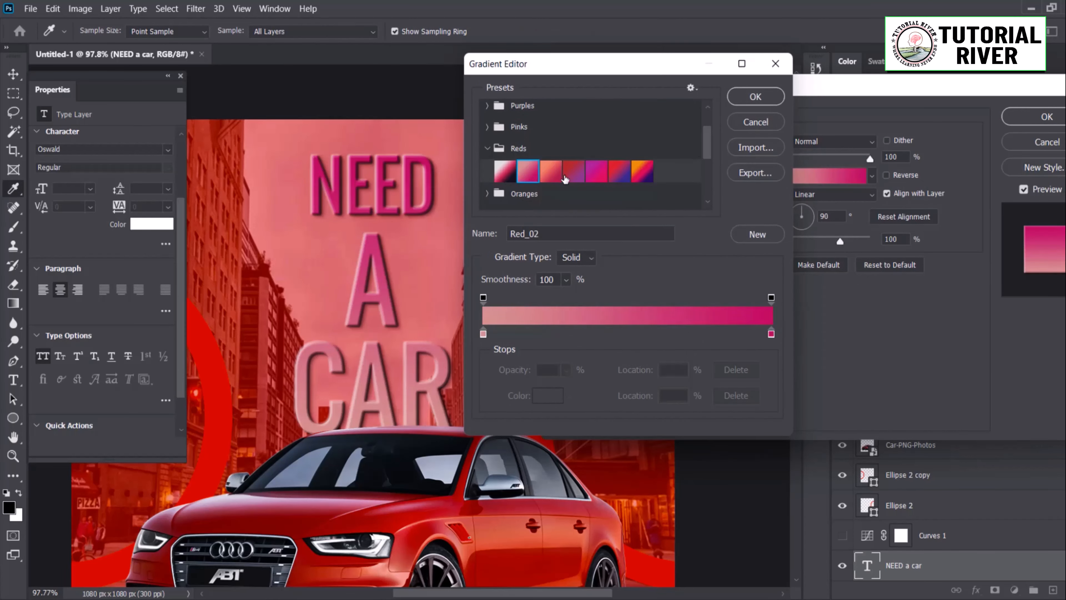
{"action": "left_click", "coordinate": [620, 171]}
{"action": "scroll", "coordinate": [525, 155], "scroll_direction": "up", "scroll_amount": 2}
{"action": "left_click", "coordinate": [748, 129]}
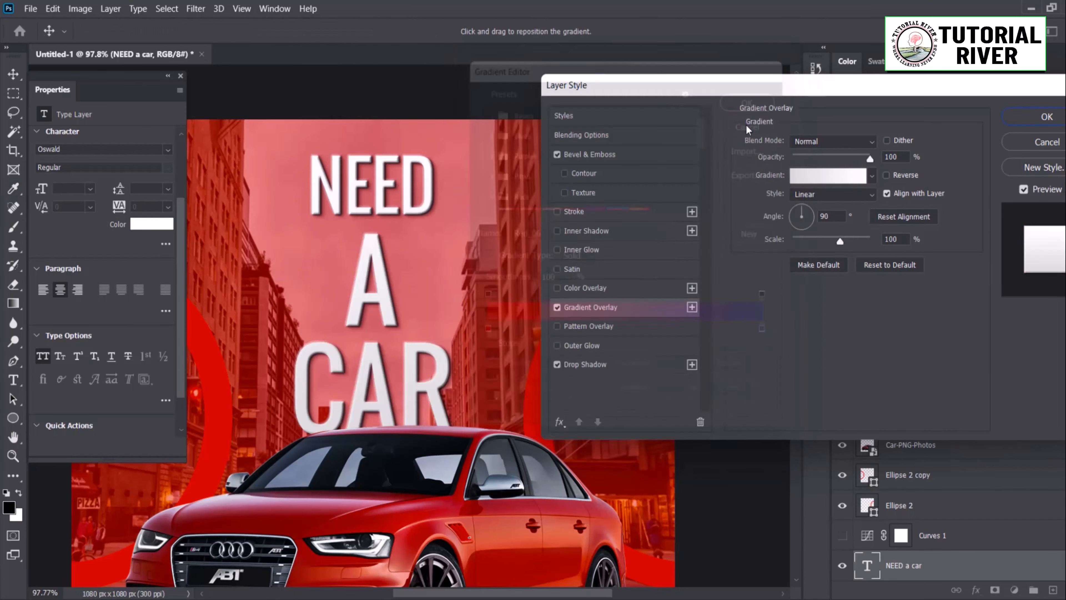
Step: Set the headline's Bevel & Emboss depth to 261% and size to 0 px, and apply the layer style
{"action": "left_click_drag", "start_coordinate": [415, 296], "coordinate": [567, 274]}
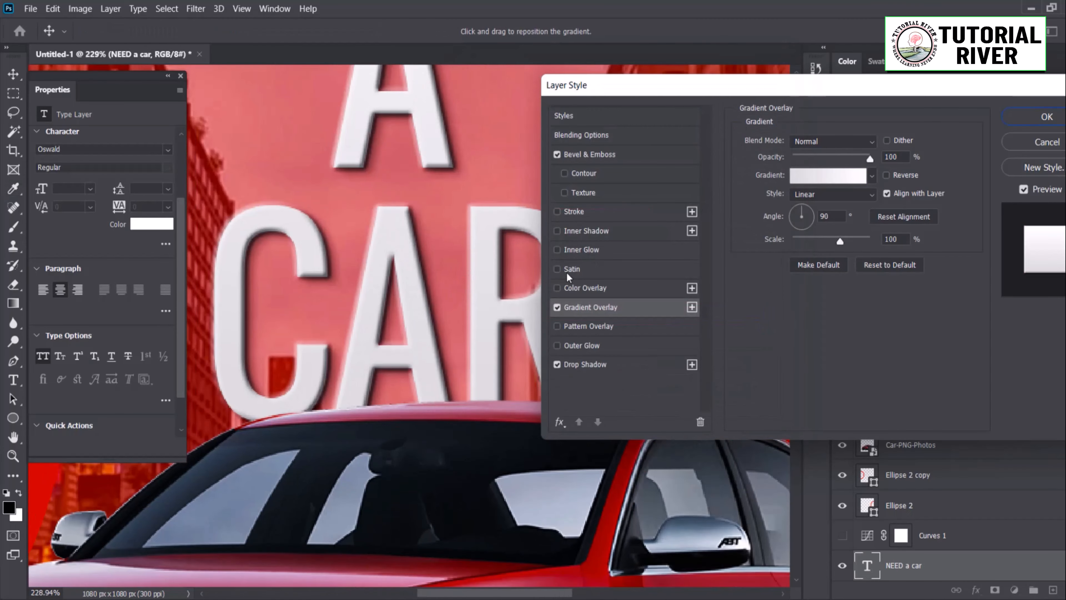
{"action": "left_click", "coordinate": [603, 155]}
{"action": "left_click", "coordinate": [815, 173]}
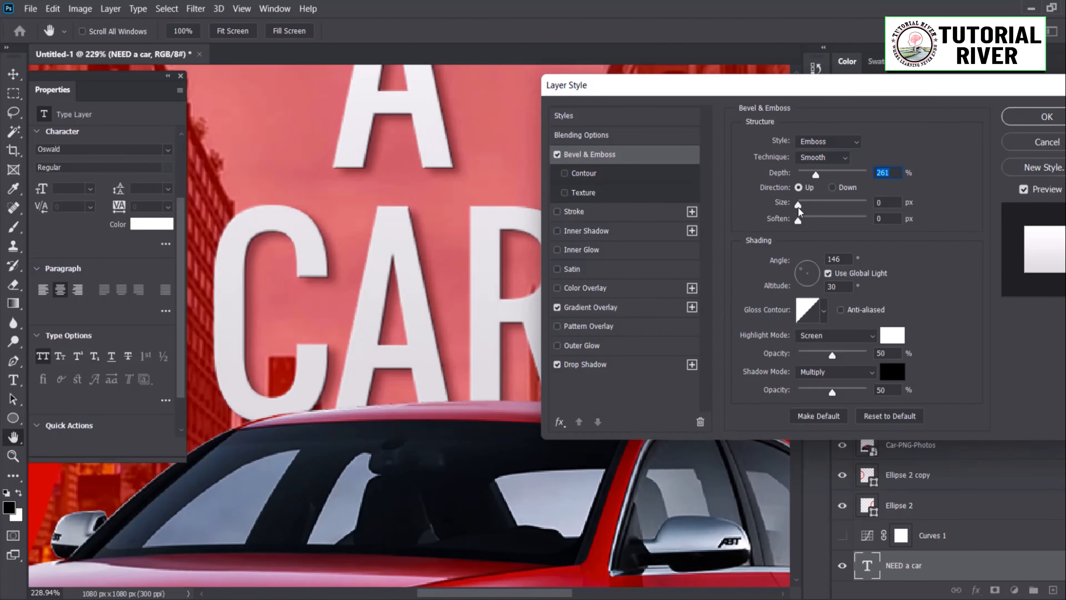
{"action": "left_click", "coordinate": [799, 206]}
{"action": "left_click_drag", "start_coordinate": [380, 200], "coordinate": [352, 252]}
{"action": "left_click", "coordinate": [1048, 121]}
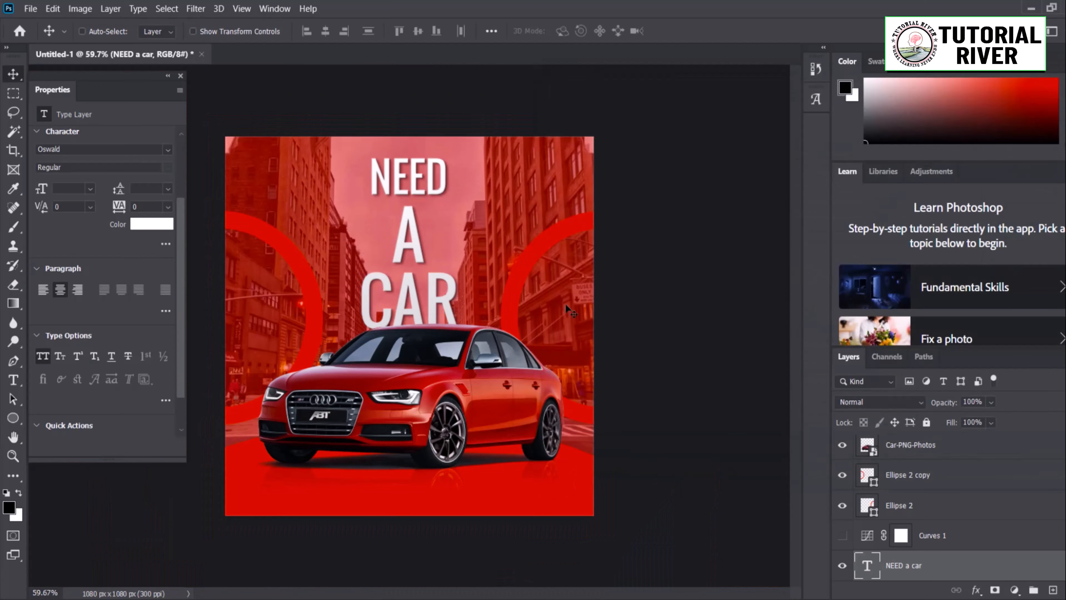
Step: Enlarge the NEED A CAR headline and move it up above the car
{"action": "key", "text": "ctrl+t"}
{"action": "left_click_drag", "start_coordinate": [408, 349], "coordinate": [413, 366]}
{"action": "left_click_drag", "start_coordinate": [426, 291], "coordinate": [426, 277]}
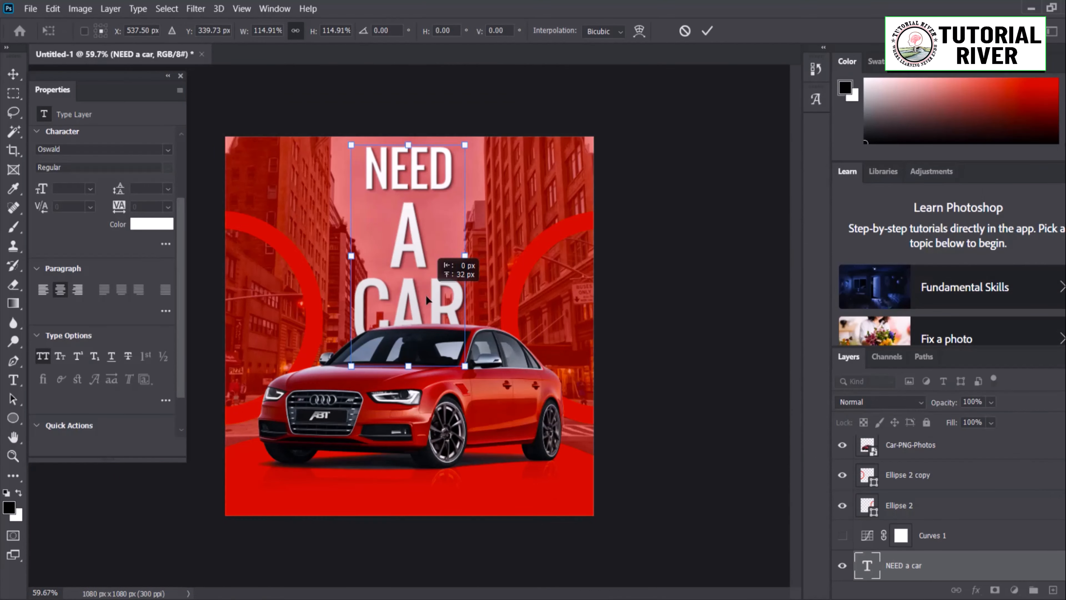
{"action": "left_click_drag", "start_coordinate": [410, 363], "coordinate": [413, 338]}
{"action": "key", "text": "Return"}
Step: Scale the headline down to about 93% and move it up slightly so CAR sits on the roof
{"action": "left_click", "coordinate": [438, 195]}
{"action": "scroll", "coordinate": [438, 195], "scroll_direction": "up", "scroll_amount": 3}
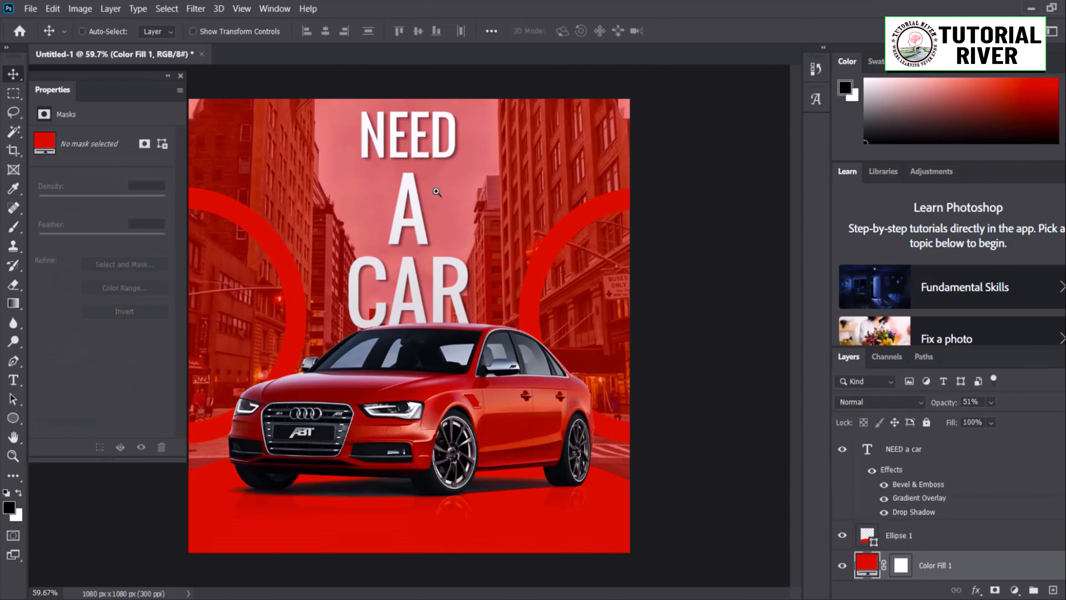
{"action": "left_click_drag", "start_coordinate": [415, 210], "coordinate": [416, 212]}
{"action": "key", "text": "ctrl+t"}
{"action": "left_click_drag", "start_coordinate": [407, 112], "coordinate": [407, 136]}
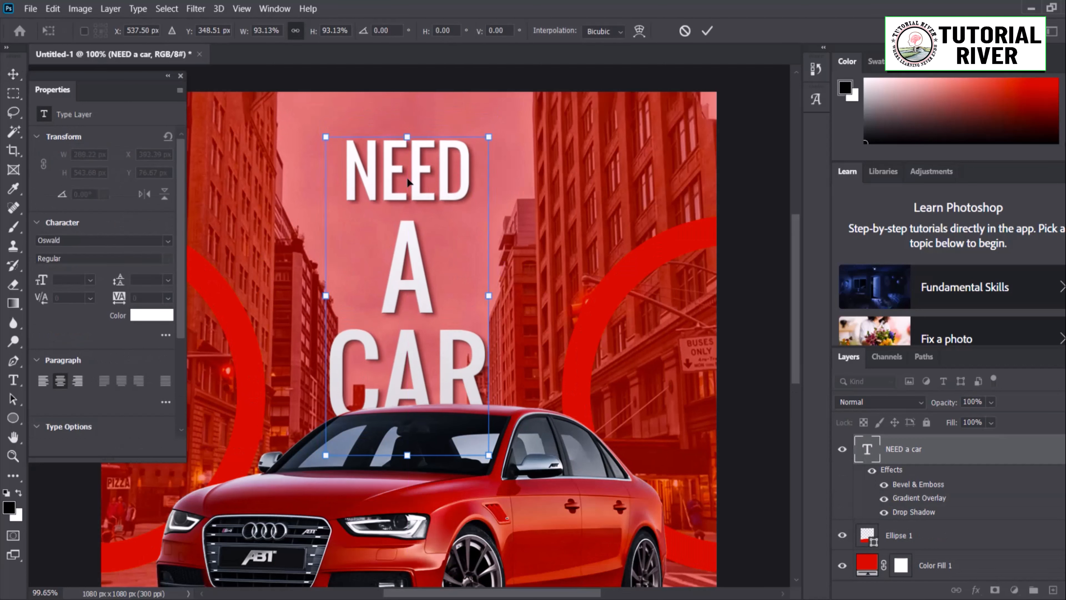
{"action": "left_click_drag", "start_coordinate": [409, 185], "coordinate": [410, 174]}
{"action": "key", "text": "Return"}
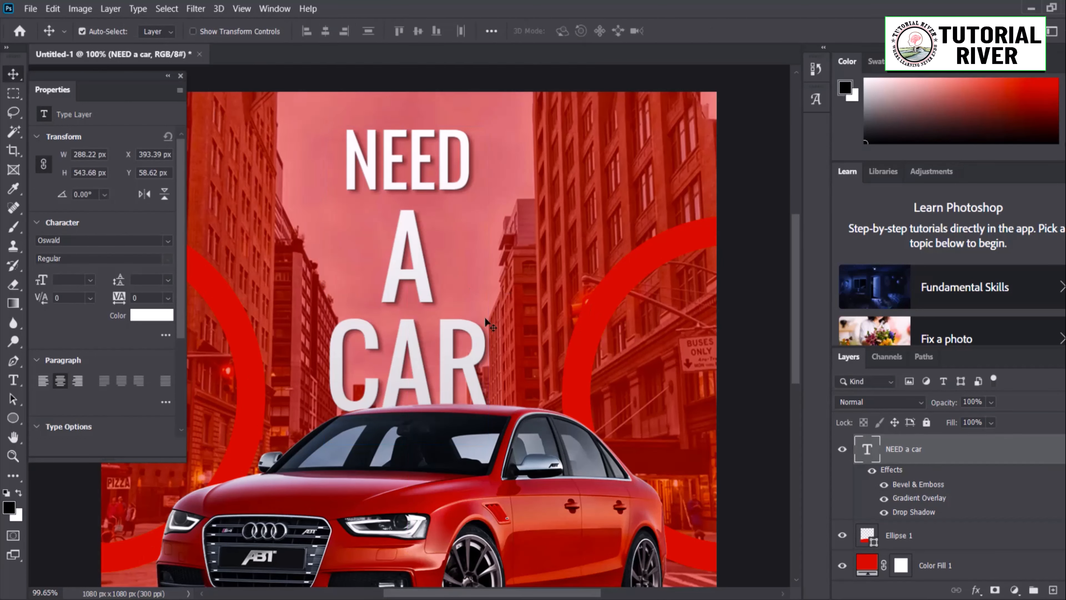
Step: Move both red ring shapes down about 29 px, keeping them at matching heights
{"action": "scroll", "coordinate": [485, 317], "scroll_direction": "down", "scroll_amount": 5}
{"action": "left_click", "coordinate": [330, 325]}
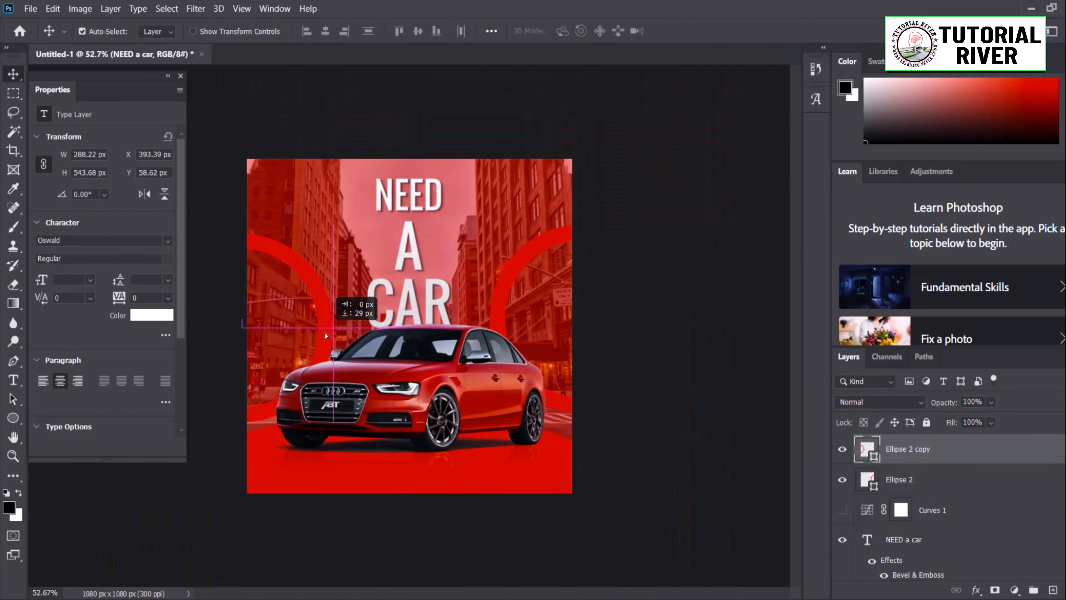
{"action": "left_click", "coordinate": [499, 299]}
{"action": "scroll", "coordinate": [414, 277], "scroll_direction": "up", "scroll_amount": 5}
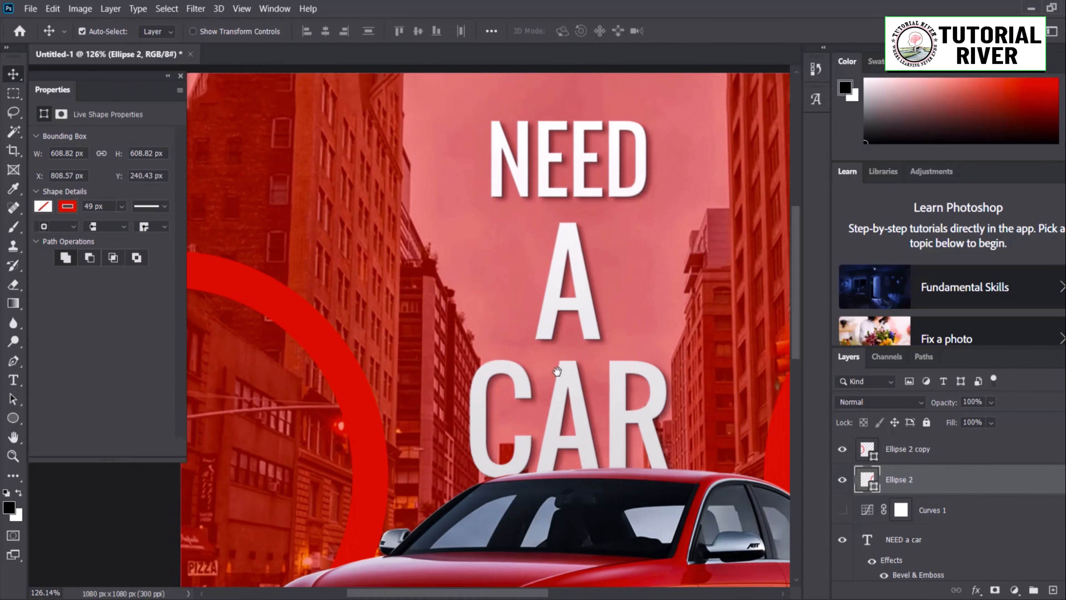
Step: Add the white placeholder text LOGO NAME on two lines near the poster's upper-left corner
{"action": "key", "text": "t"}
{"action": "left_click", "coordinate": [485, 272]}
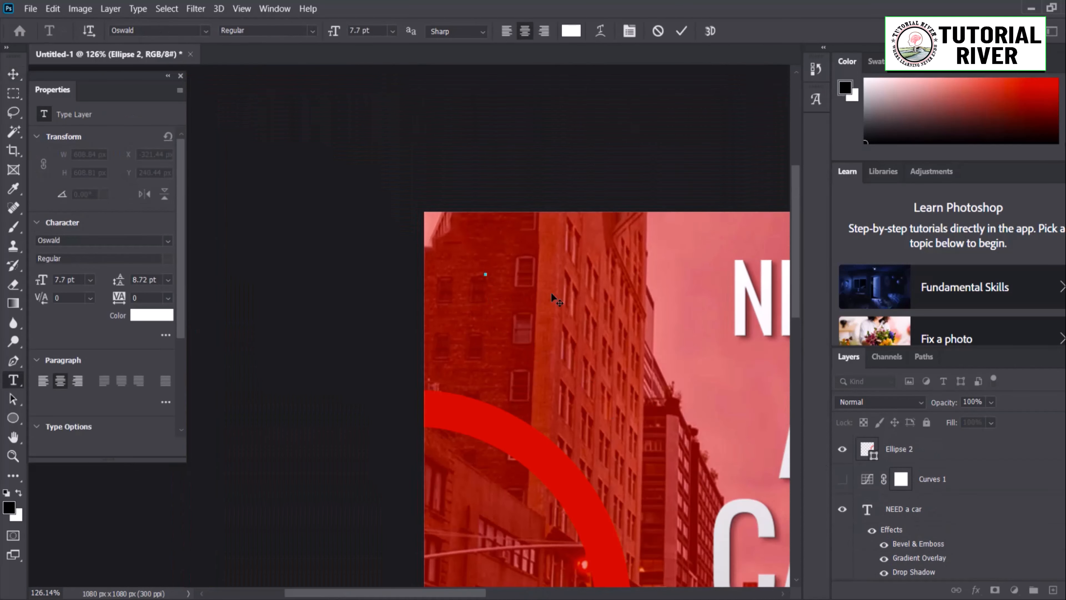
{"action": "type", "text": "LOGO NAME"}
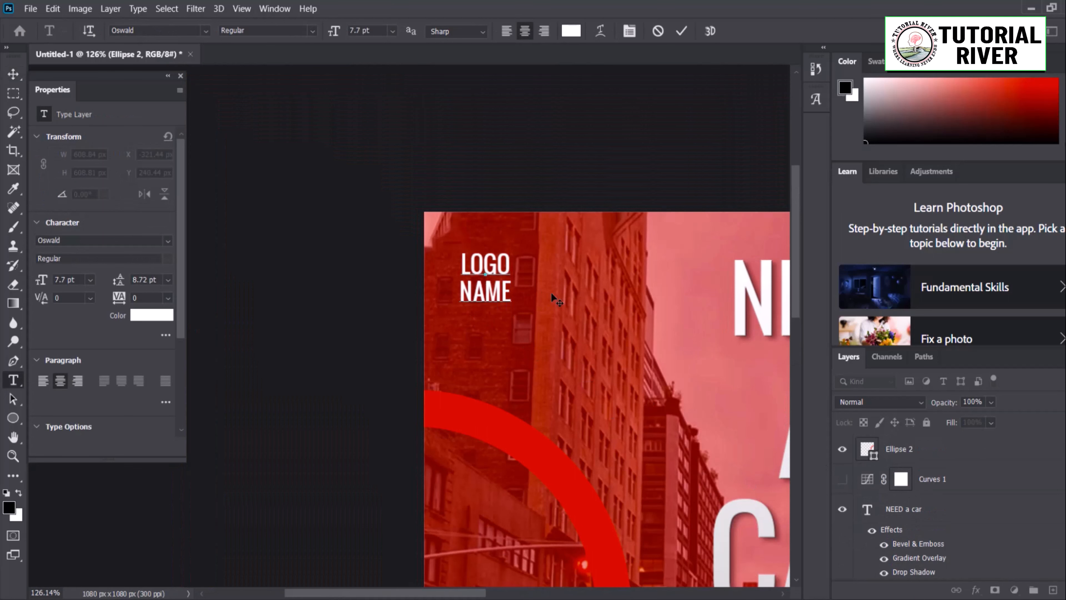
{"action": "left_click", "coordinate": [13, 75]}
Step: Move LOGO NAME closer to the poster's corner and scale it down to about 66.5%
{"action": "scroll", "coordinate": [477, 303], "scroll_direction": "up", "scroll_amount": 3}
{"action": "left_click_drag", "start_coordinate": [507, 264], "coordinate": [453, 221]}
{"action": "key", "text": "ctrl+t"}
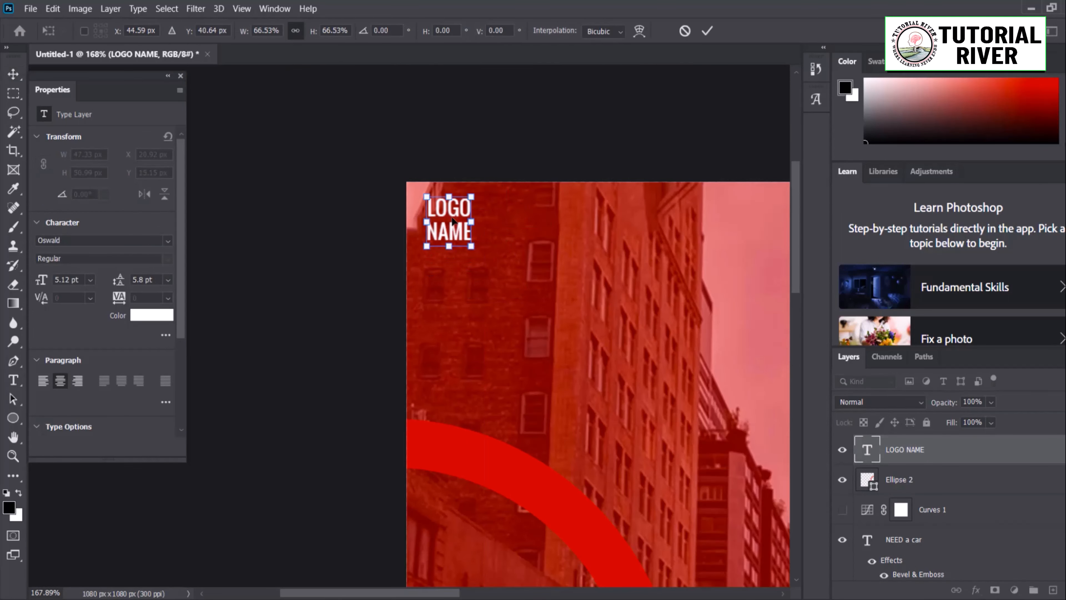
{"action": "key", "text": "Return"}
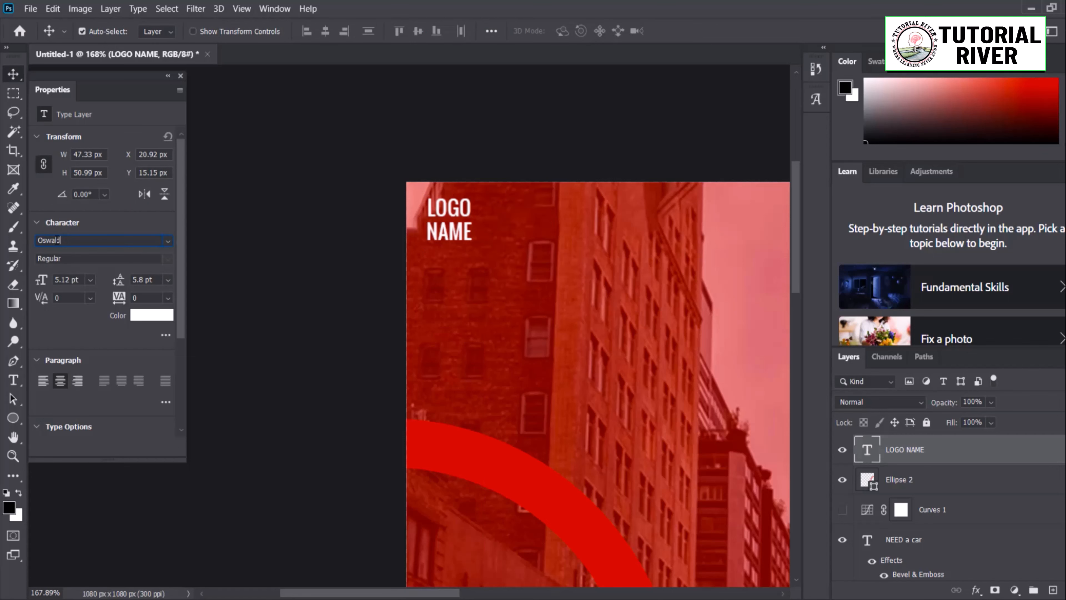
Step: Change the LOGO NAME font to Lato Bold and nudge the text slightly to the right
{"action": "type", "text": "Lato"}
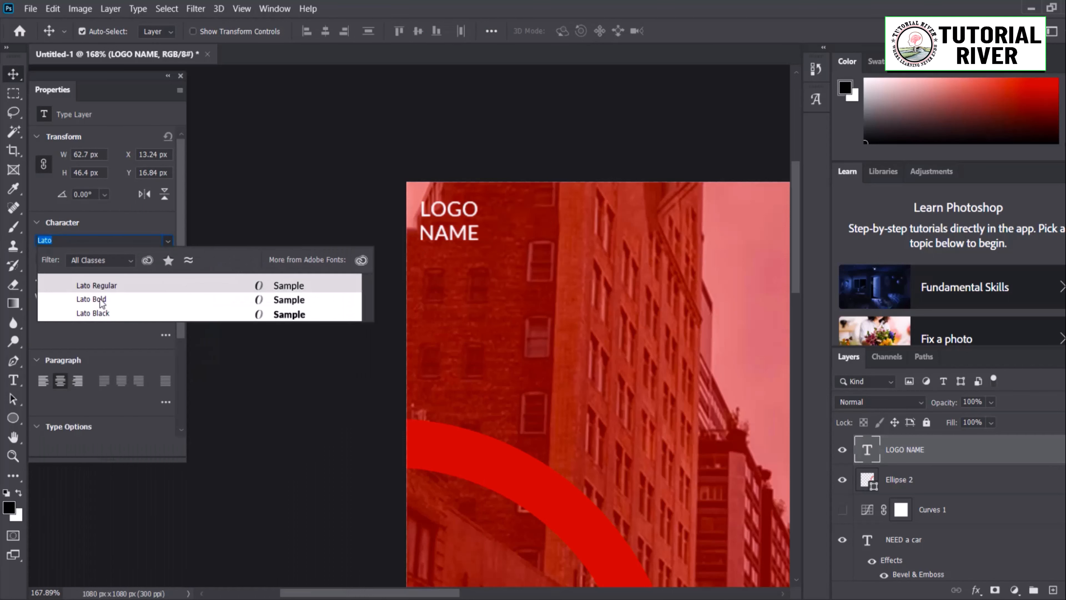
{"action": "left_click", "coordinate": [100, 299]}
{"action": "scroll", "coordinate": [508, 217], "scroll_direction": "up", "scroll_amount": 4}
{"action": "left_click_drag", "start_coordinate": [449, 238], "coordinate": [458, 238]}
Step: Nudge the NEED A CAR headline about 2 px to the right
{"action": "scroll", "coordinate": [459, 311], "scroll_direction": "down", "scroll_amount": 7}
{"action": "left_click_drag", "start_coordinate": [505, 356], "coordinate": [427, 310]}
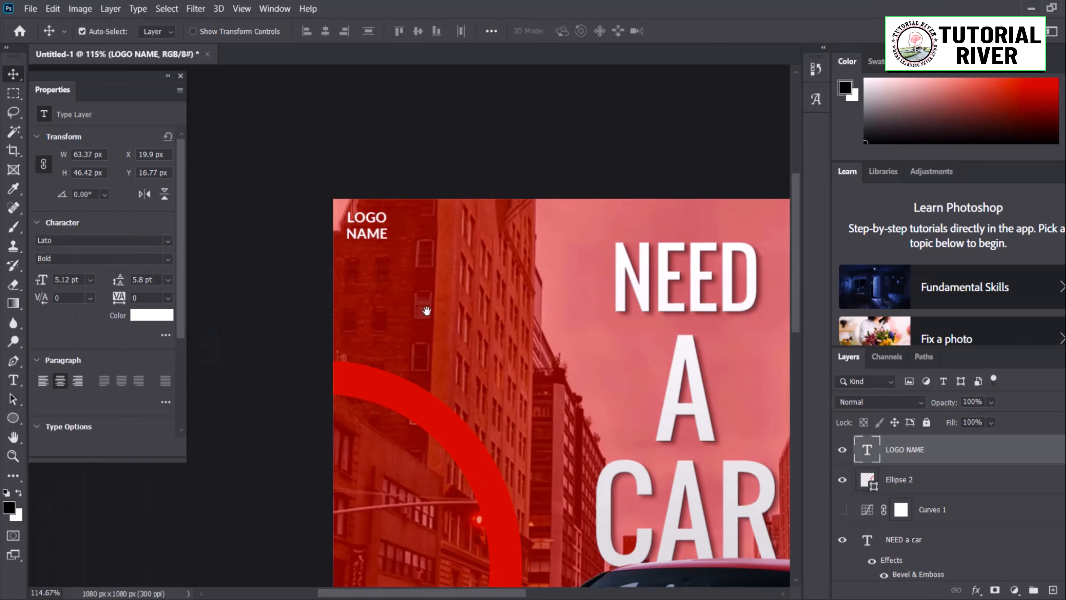
{"action": "scroll", "coordinate": [427, 311], "scroll_direction": "down", "scroll_amount": 5}
{"action": "scroll", "coordinate": [457, 479], "scroll_direction": "up", "scroll_amount": 3}
{"action": "scroll", "coordinate": [443, 501], "scroll_direction": "down", "scroll_amount": 3}
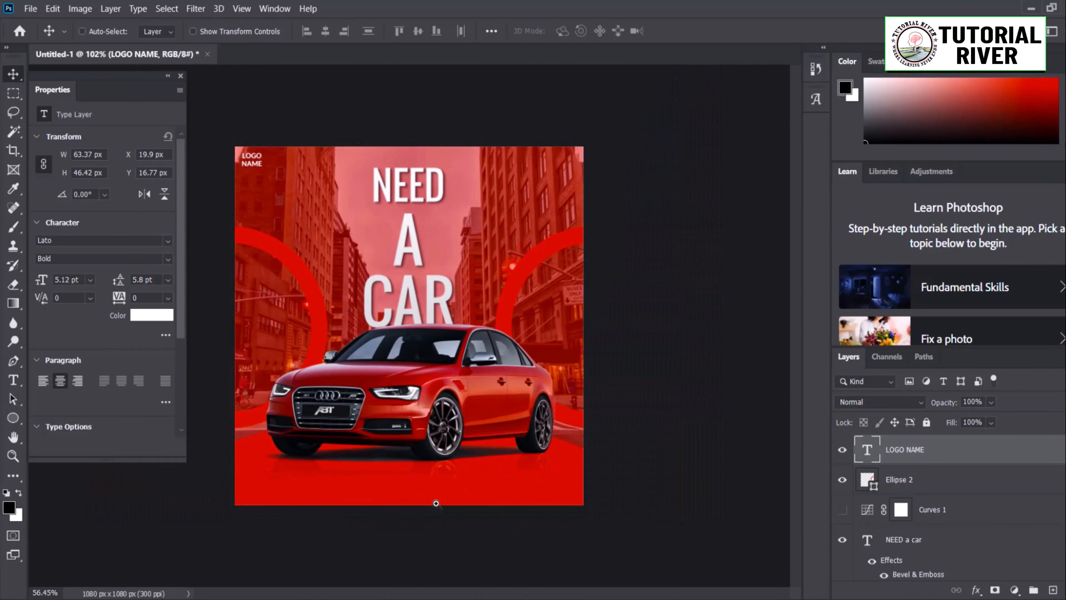
{"action": "key", "text": "ctrl+0"}
{"action": "left_click_drag", "start_coordinate": [422, 158], "coordinate": [424, 158]}
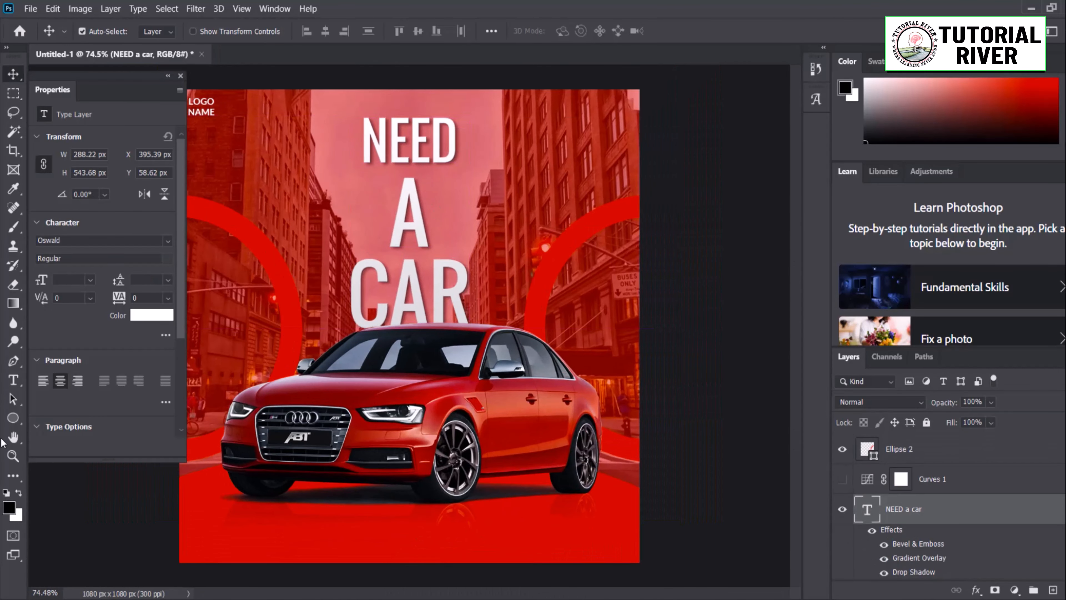
Step: Draw a rounded rectangle about 240 × 50 px with 10 px corners below the car and fill it white
{"action": "left_click", "coordinate": [13, 417]}
{"action": "right_click", "coordinate": [13, 418]}
{"action": "left_click", "coordinate": [67, 432]}
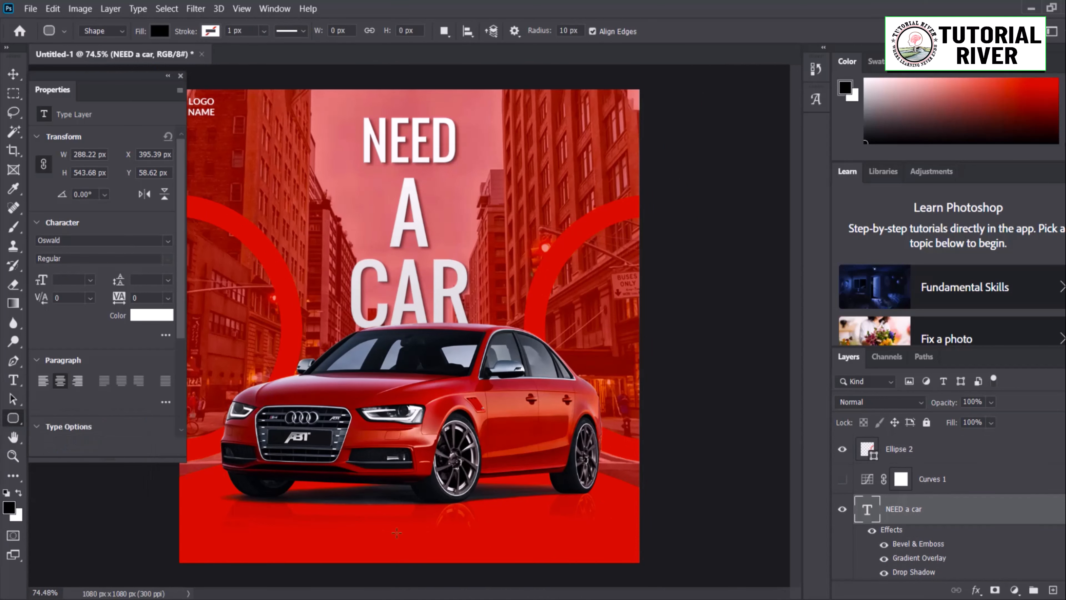
{"action": "left_click_drag", "start_coordinate": [351, 518], "coordinate": [455, 541]}
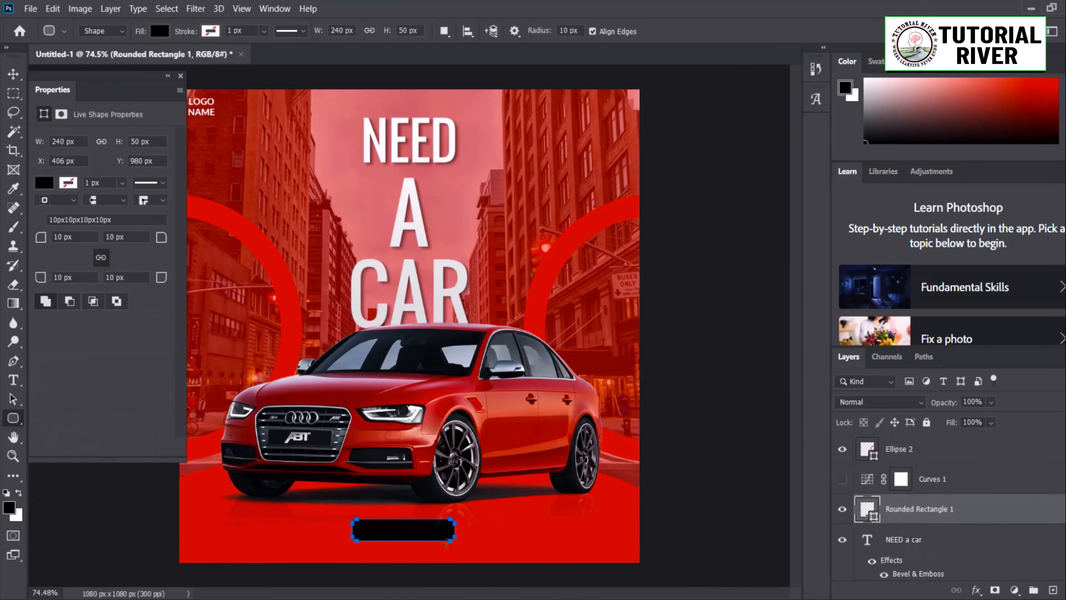
{"action": "left_click", "coordinate": [159, 30]}
{"action": "left_click", "coordinate": [73, 105]}
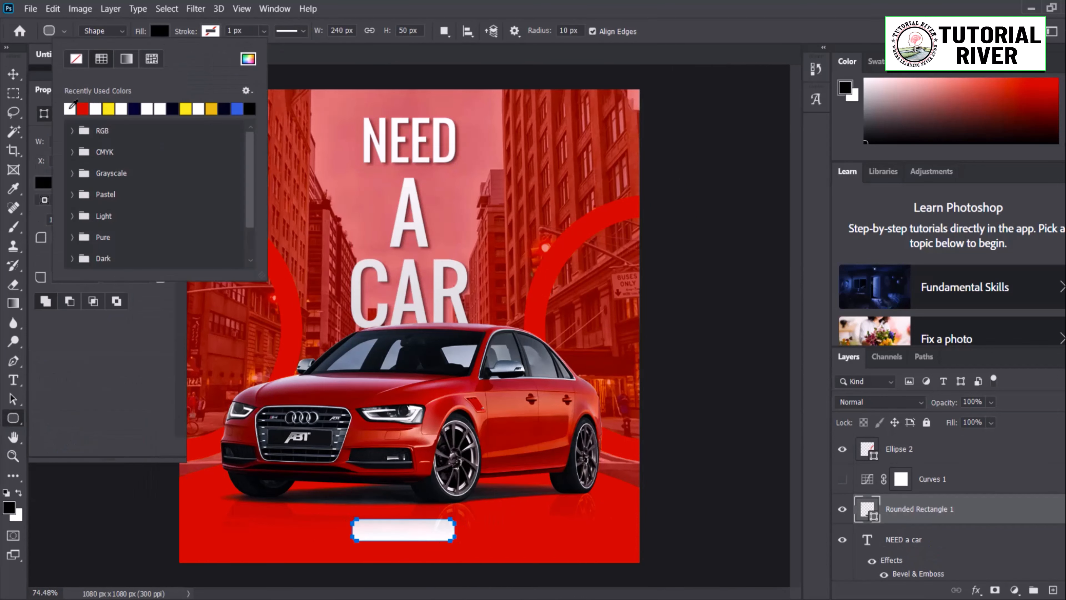
{"action": "left_click", "coordinate": [13, 74]}
Step: Add the text CONACT US just above the white rounded rectangle
{"action": "scroll", "coordinate": [409, 421], "scroll_direction": "down", "scroll_amount": 6}
{"action": "scroll", "coordinate": [412, 426], "scroll_direction": "up", "scroll_amount": 15}
{"action": "scroll", "coordinate": [441, 414], "scroll_direction": "down", "scroll_amount": 3}
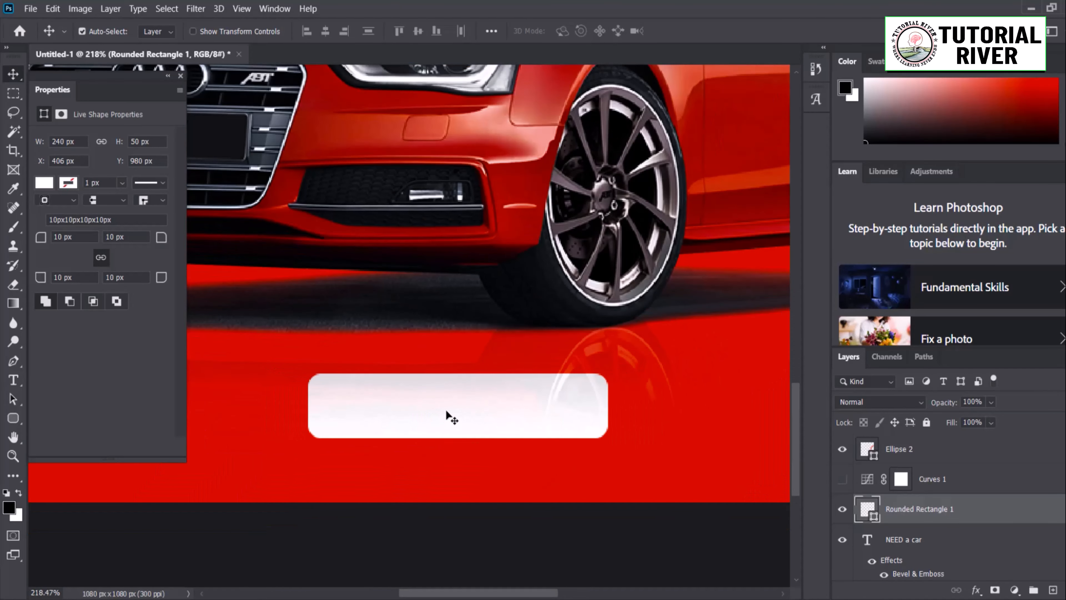
{"action": "key", "text": "t"}
{"action": "left_click", "coordinate": [423, 348]}
{"action": "type", "text": "CONTA"}
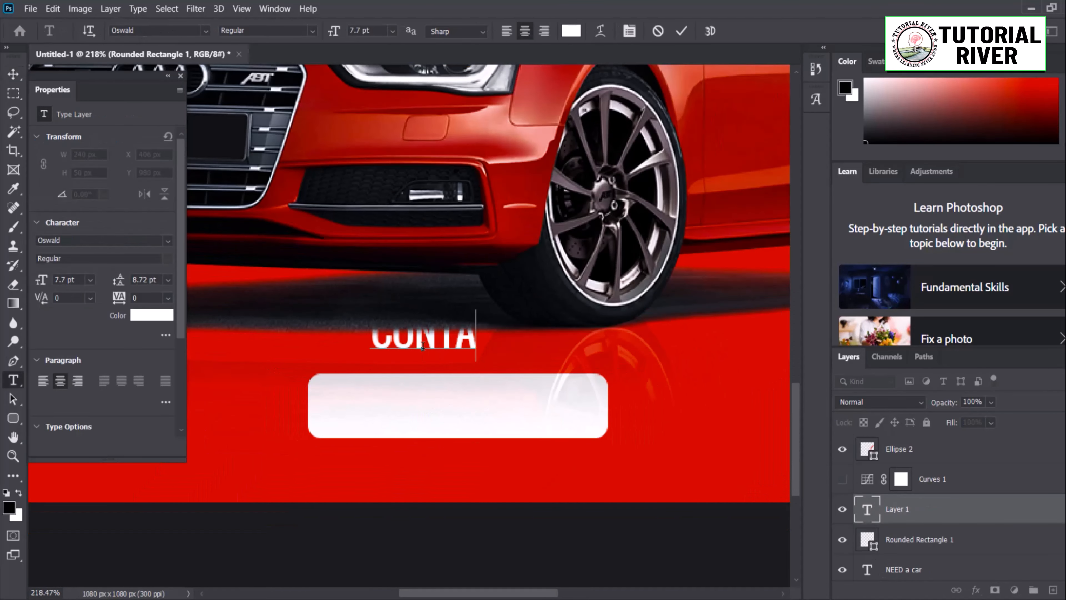
{"action": "key", "text": "BackSpace"}
{"action": "key", "text": "BackSpace"}
{"action": "key", "text": "BackSpace"}
{"action": "key", "text": "BackSpace"}
{"action": "key", "text": "BackSpace"}
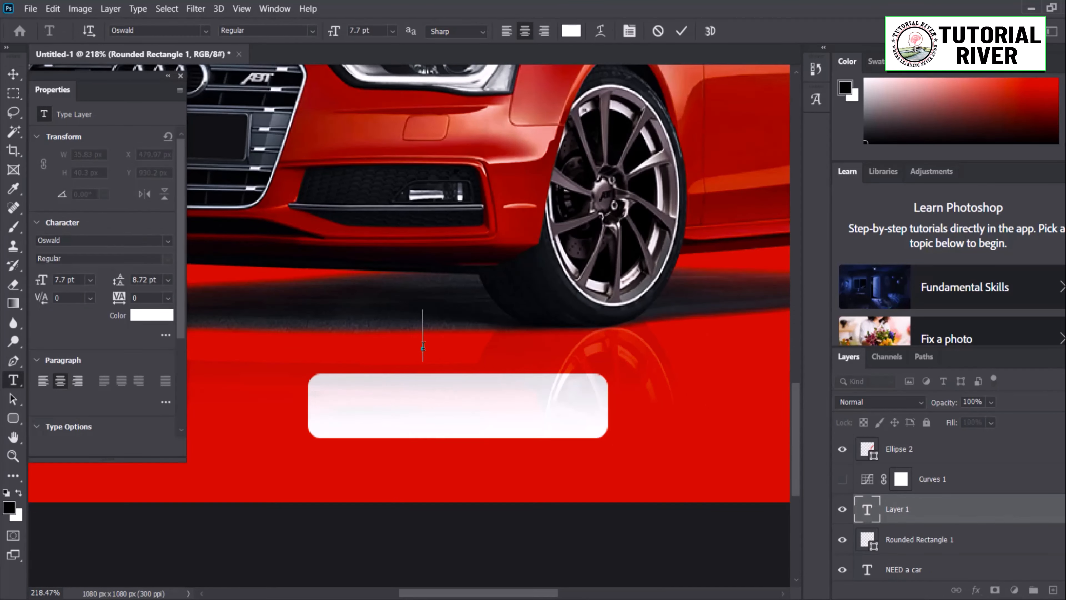
{"action": "type", "text": "CONACT US"}
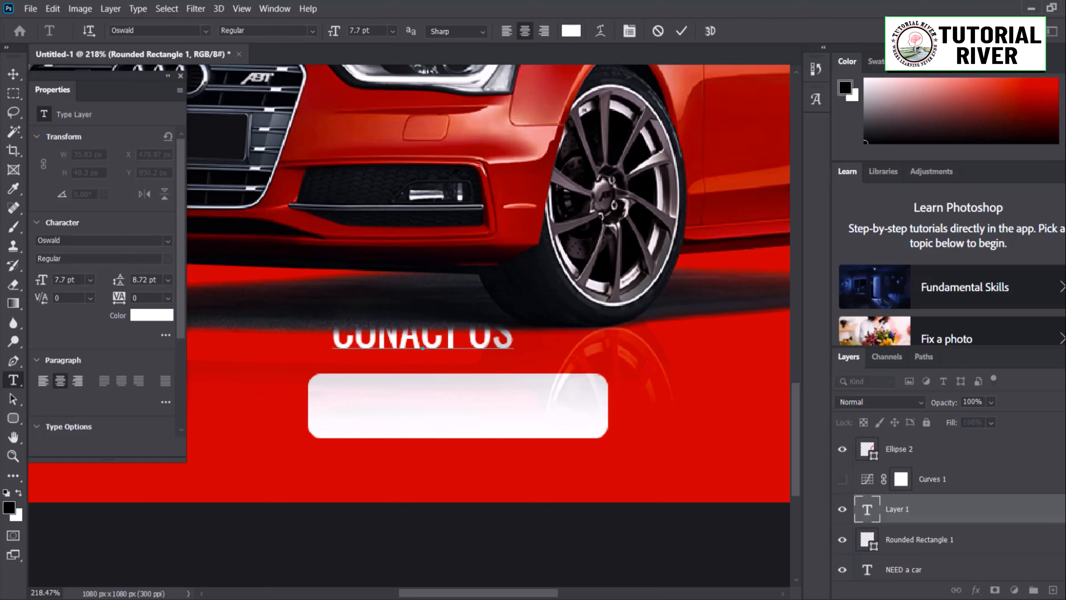
{"action": "key", "text": "ctrl+Return"}
Step: Center the CONACT US text on the white rounded rectangle and recolor it with the poster's red
{"action": "left_click_drag", "start_coordinate": [452, 345], "coordinate": [477, 399]}
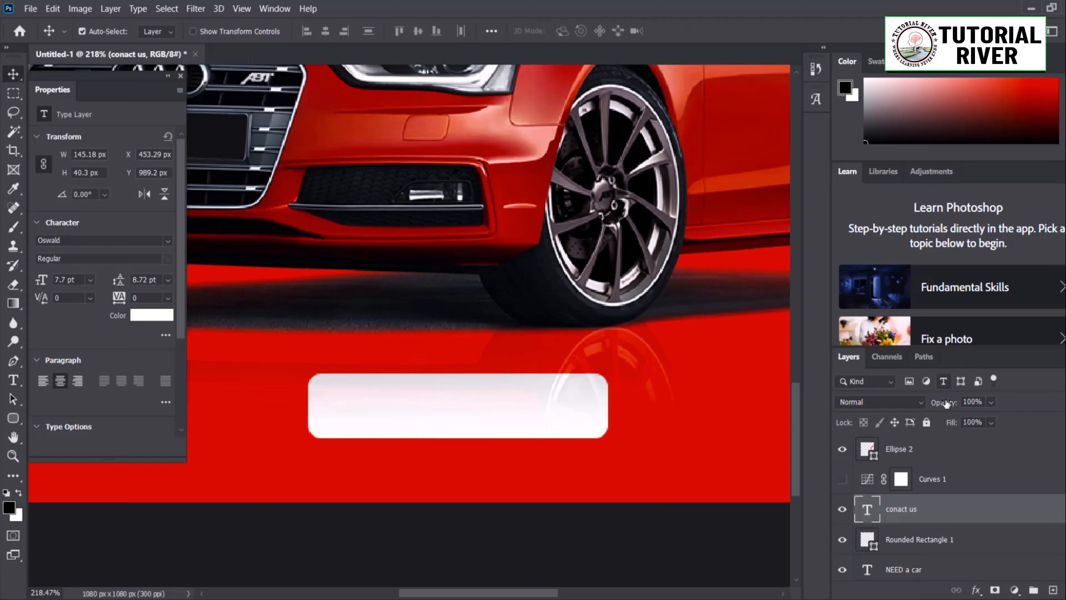
{"action": "left_click", "coordinate": [152, 315]}
{"action": "left_click", "coordinate": [248, 418]}
{"action": "left_click", "coordinate": [706, 117]}
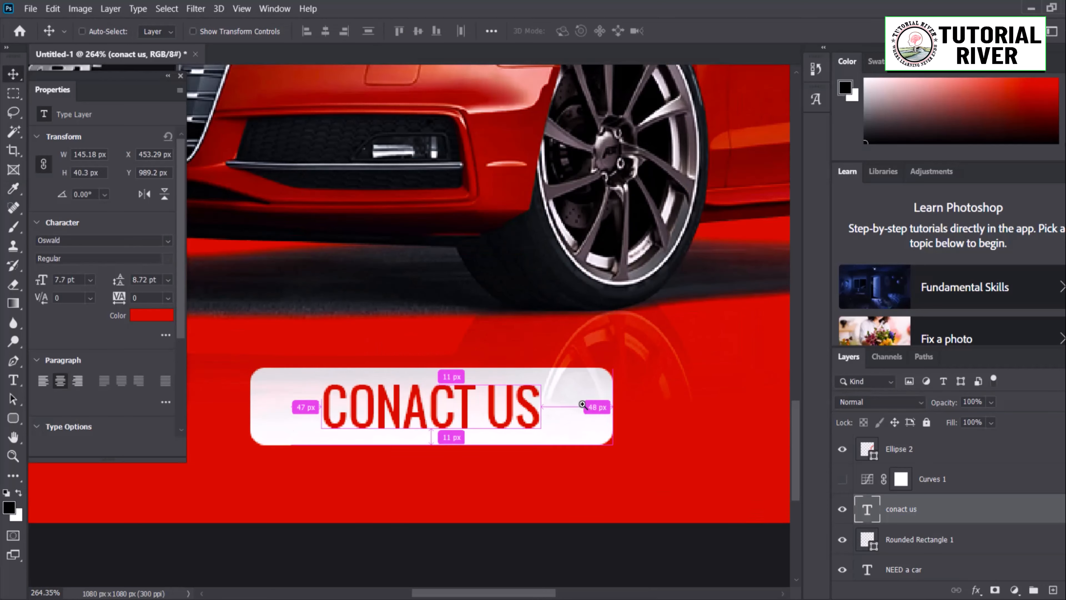
Step: Move the CONACT US text and its white rounded rectangle together above the car in the layer order
{"action": "scroll", "coordinate": [602, 413], "scroll_direction": "up", "scroll_amount": 5}
{"action": "left_click", "coordinate": [518, 410]}
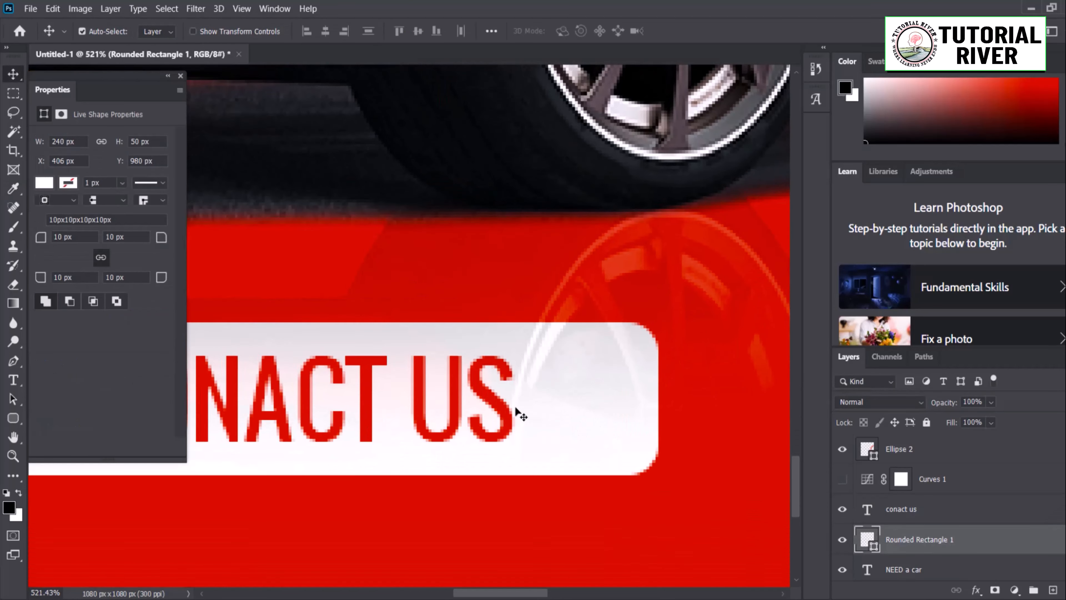
{"action": "left_click", "coordinate": [507, 429], "text": "shift"}
{"action": "scroll", "coordinate": [922, 551], "scroll_direction": "up", "scroll_amount": 3}
{"action": "scroll", "coordinate": [922, 551], "scroll_direction": "down", "scroll_amount": 7}
{"action": "scroll", "coordinate": [922, 550], "scroll_direction": "up", "scroll_amount": 4}
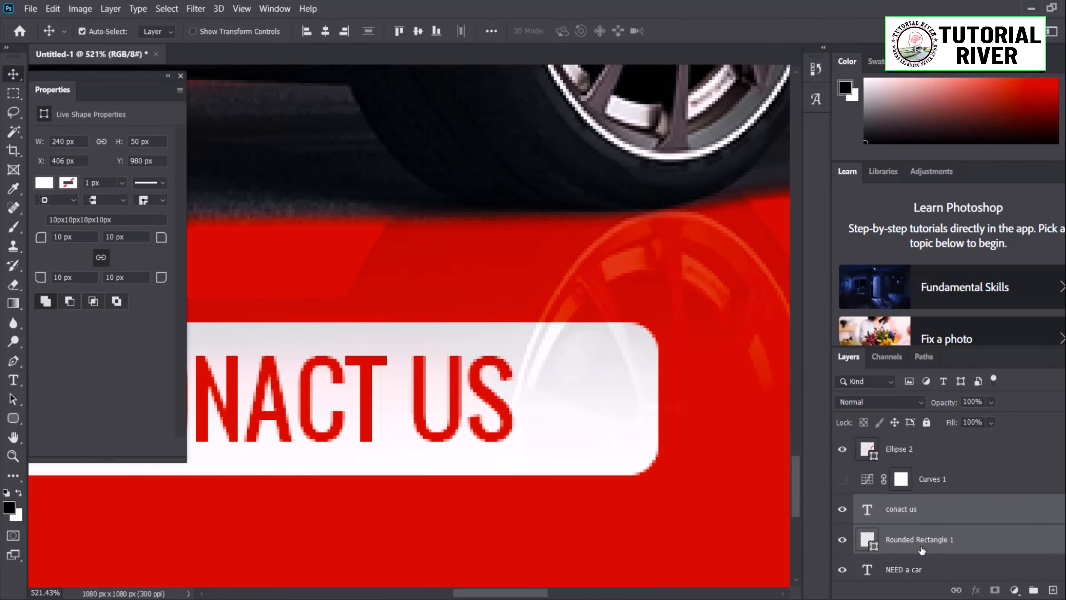
{"action": "left_click_drag", "start_coordinate": [922, 550], "coordinate": [909, 439]}
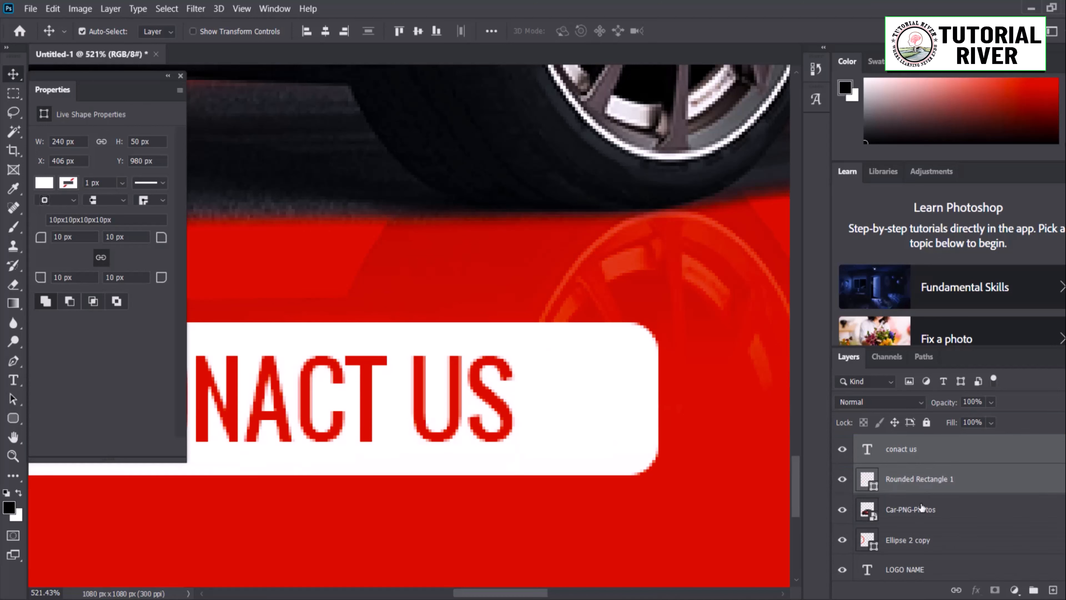
Step: Move the LOGO NAME text to the top of the layer order
{"action": "scroll", "coordinate": [485, 437], "scroll_direction": "down", "scroll_amount": 6}
{"action": "left_click_drag", "start_coordinate": [260, 97], "coordinate": [458, 500]}
{"action": "scroll", "coordinate": [409, 302], "scroll_direction": "up", "scroll_amount": 7}
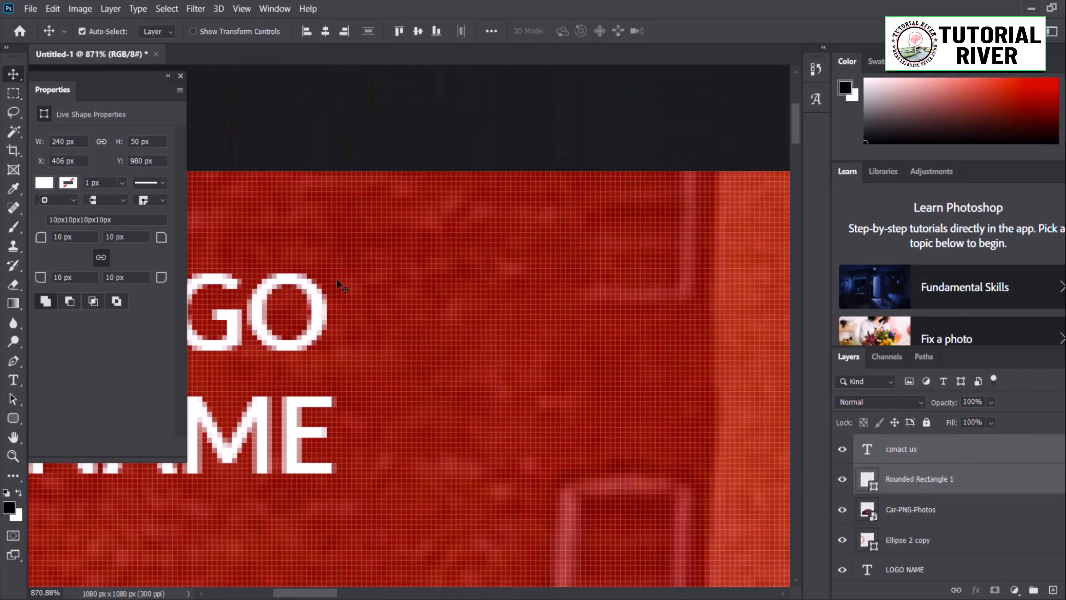
{"action": "left_click", "coordinate": [320, 299]}
{"action": "left_click_drag", "start_coordinate": [951, 560], "coordinate": [882, 446]}
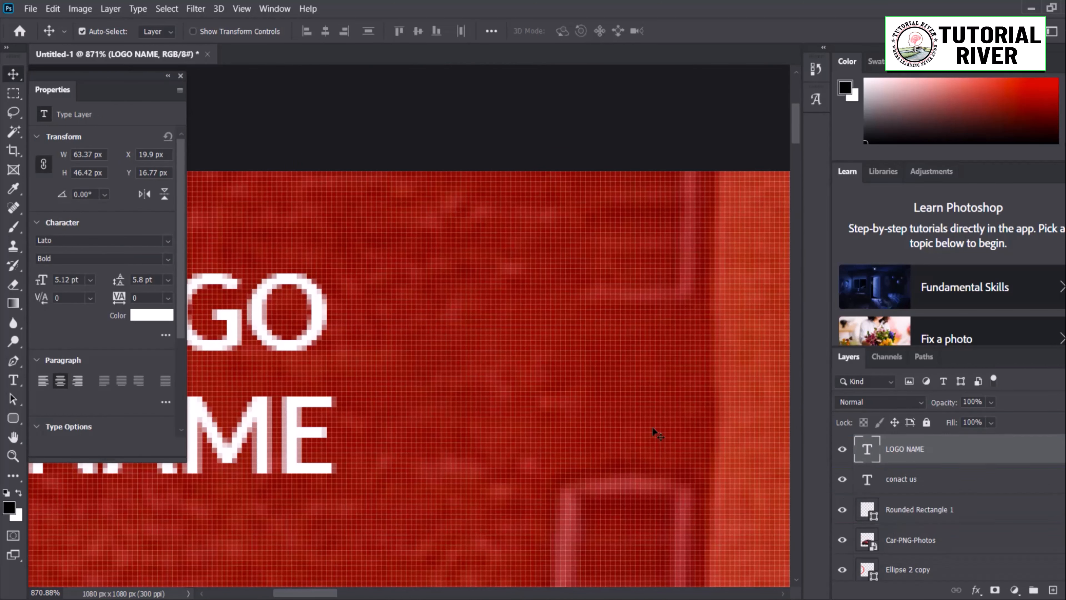
Step: Try the Source Sans Pro Black font on the word CAR in the headline
{"action": "scroll", "coordinate": [652, 427], "scroll_direction": "down", "scroll_amount": 8}
{"action": "scroll", "coordinate": [418, 328], "scroll_direction": "up", "scroll_amount": 3}
{"action": "double_click", "coordinate": [420, 298]}
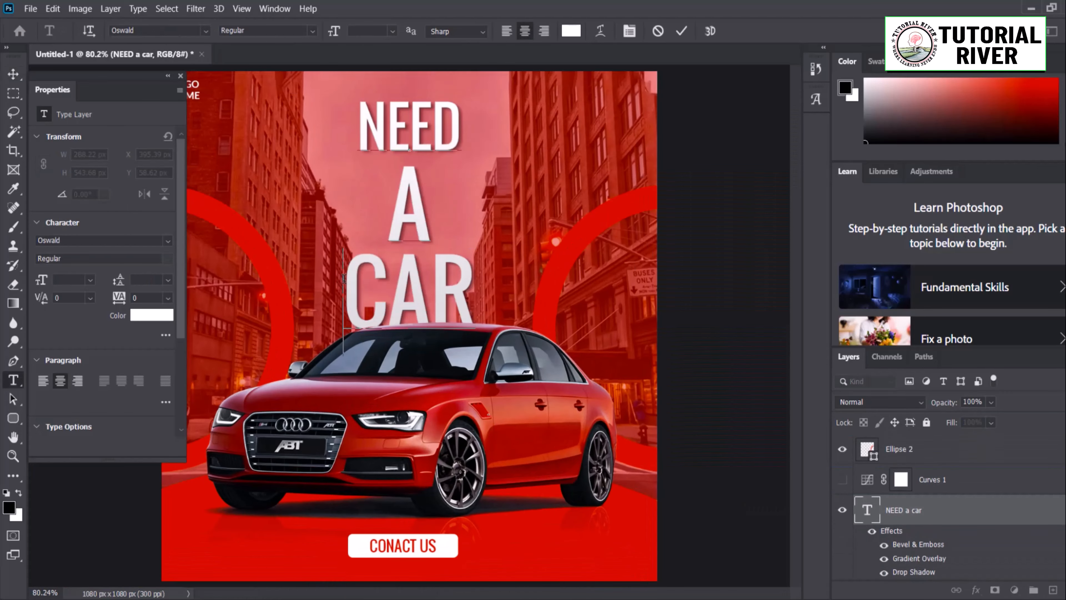
{"action": "left_click", "coordinate": [167, 240]}
{"action": "key", "text": "Down"}
{"action": "key", "text": "Down"}
{"action": "key", "text": "Down"}
{"action": "key", "text": "Down"}
{"action": "key", "text": "Down"}
{"action": "key", "text": "Down"}
{"action": "key", "text": "Down"}
{"action": "key", "text": "Down"}
{"action": "key", "text": "Down"}
{"action": "key", "text": "Down"}
{"action": "key", "text": "Down"}
{"action": "key", "text": "Down"}
{"action": "key", "text": "Down"}
{"action": "key", "text": "Down"}
{"action": "key", "text": "Down"}
{"action": "key", "text": "Down"}
{"action": "key", "text": "Down"}
{"action": "key", "text": "Down"}
{"action": "key", "text": "Down"}
{"action": "key", "text": "Down"}
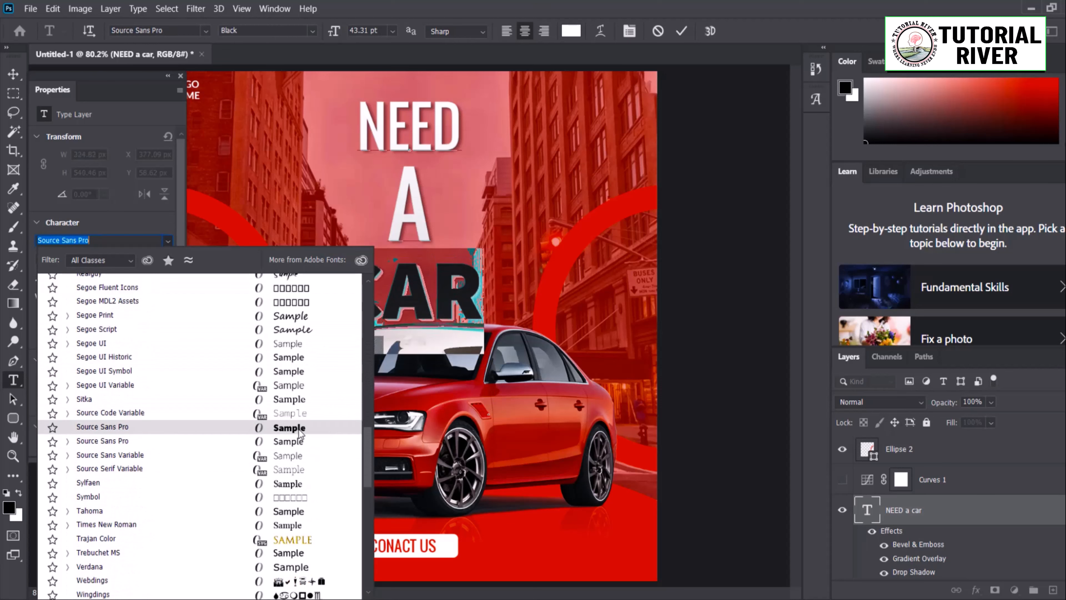
{"action": "left_click", "coordinate": [297, 431]}
{"action": "left_click", "coordinate": [11, 70]}
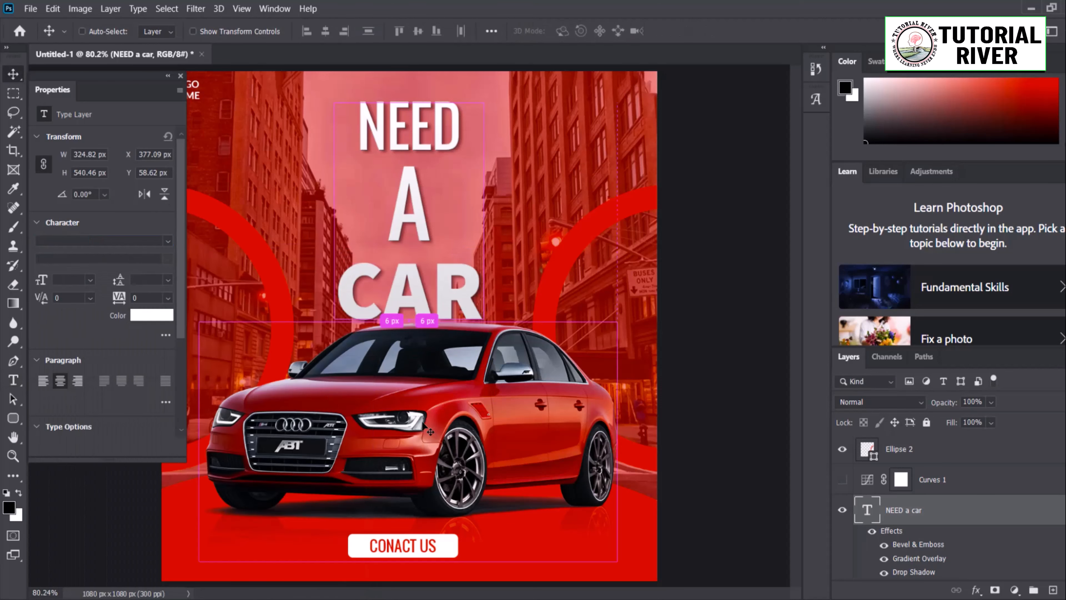
Step: Try a wider sans-serif font on the letter A in the headline
{"action": "scroll", "coordinate": [427, 294], "scroll_direction": "up", "scroll_amount": 4}
{"action": "scroll", "coordinate": [452, 285], "scroll_direction": "down", "scroll_amount": 2}
{"action": "scroll", "coordinate": [407, 271], "scroll_direction": "up", "scroll_amount": 2}
{"action": "double_click", "coordinate": [400, 262]}
{"action": "double_click", "coordinate": [400, 261]}
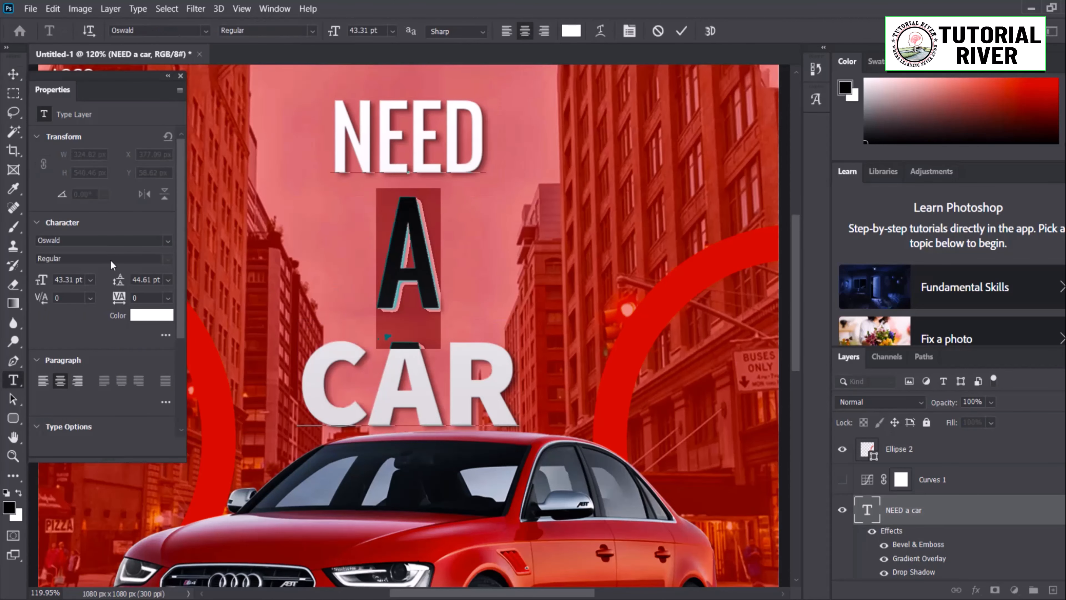
{"action": "left_click", "coordinate": [169, 240]}
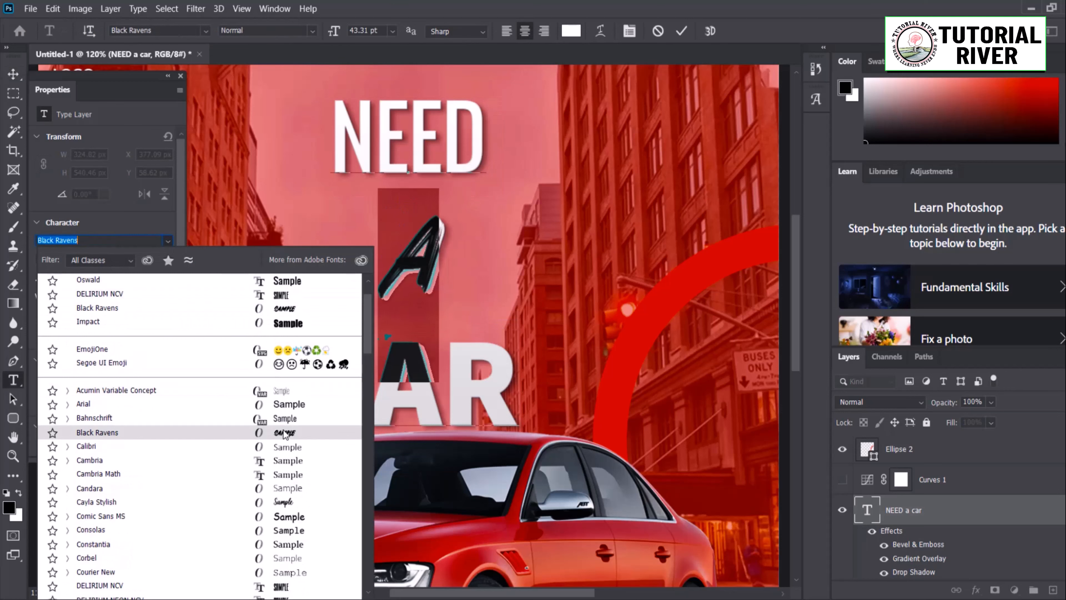
{"action": "scroll", "coordinate": [283, 415], "scroll_direction": "down", "scroll_amount": 6}
{"action": "left_click", "coordinate": [286, 415]}
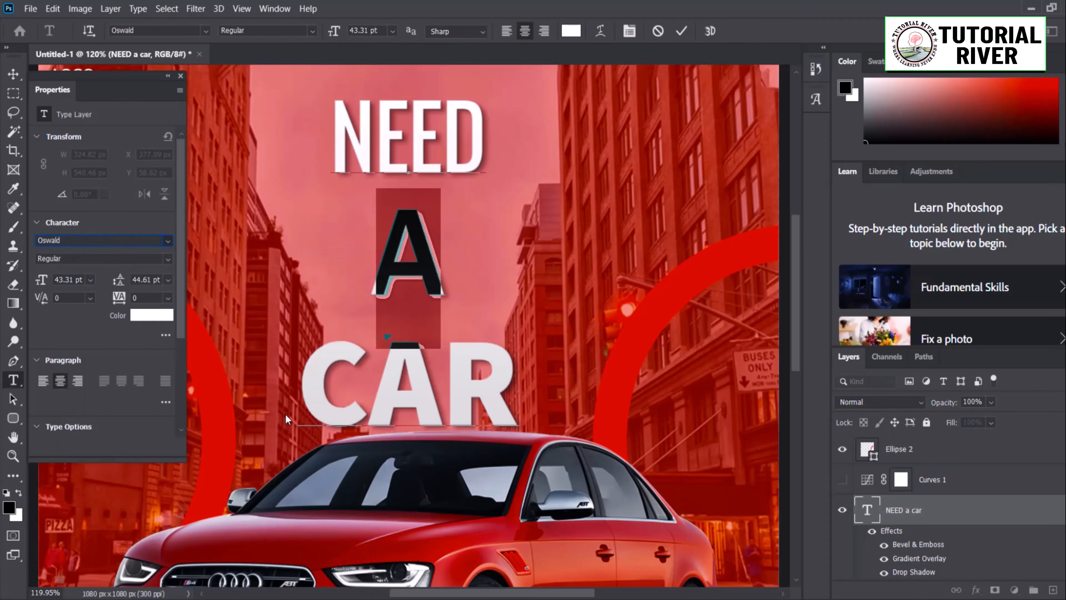
{"action": "left_click", "coordinate": [527, 434]}
{"action": "left_click", "coordinate": [13, 75]}
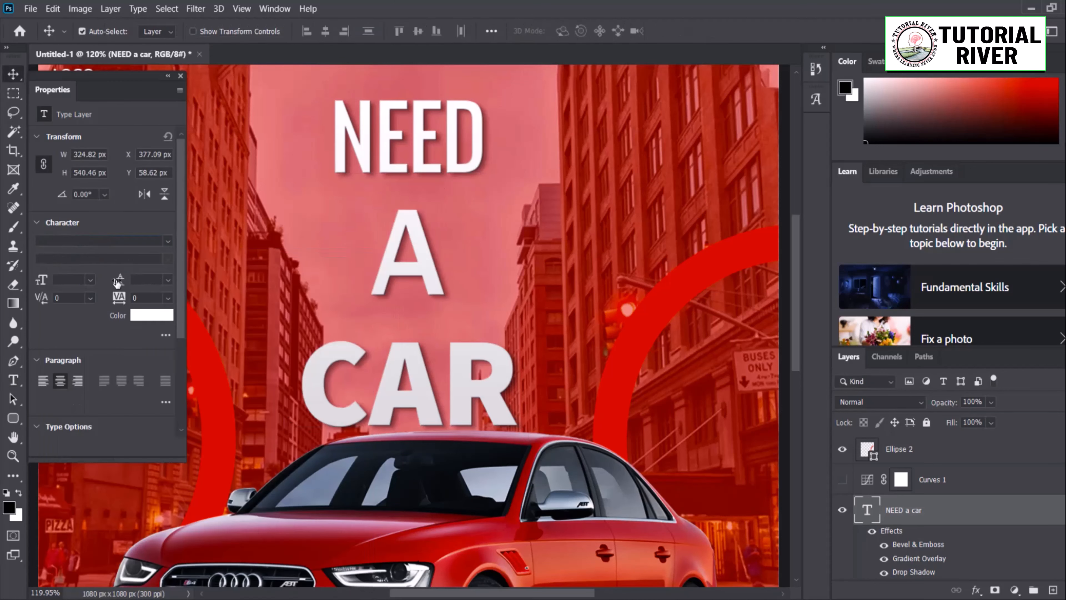
Step: Undo the headline's upward move and the font changes to the letter A and the word CAR
{"action": "left_click_drag", "start_coordinate": [359, 278], "coordinate": [179, 296]}
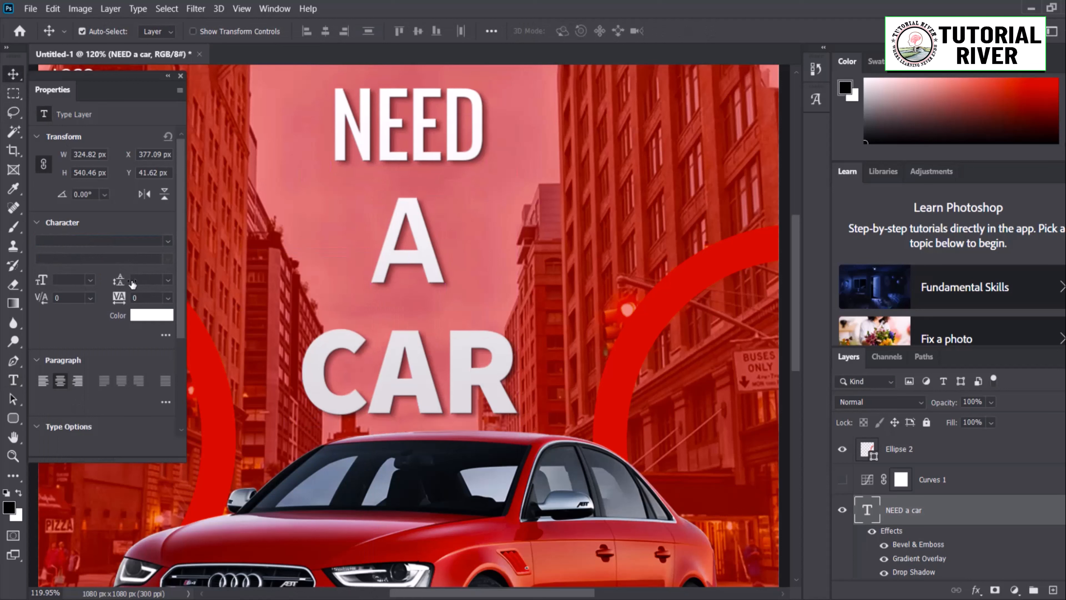
{"action": "key", "text": "ctrl+z"}
{"action": "key", "text": "ctrl+z"}
{"action": "key", "text": "ctrl+z"}
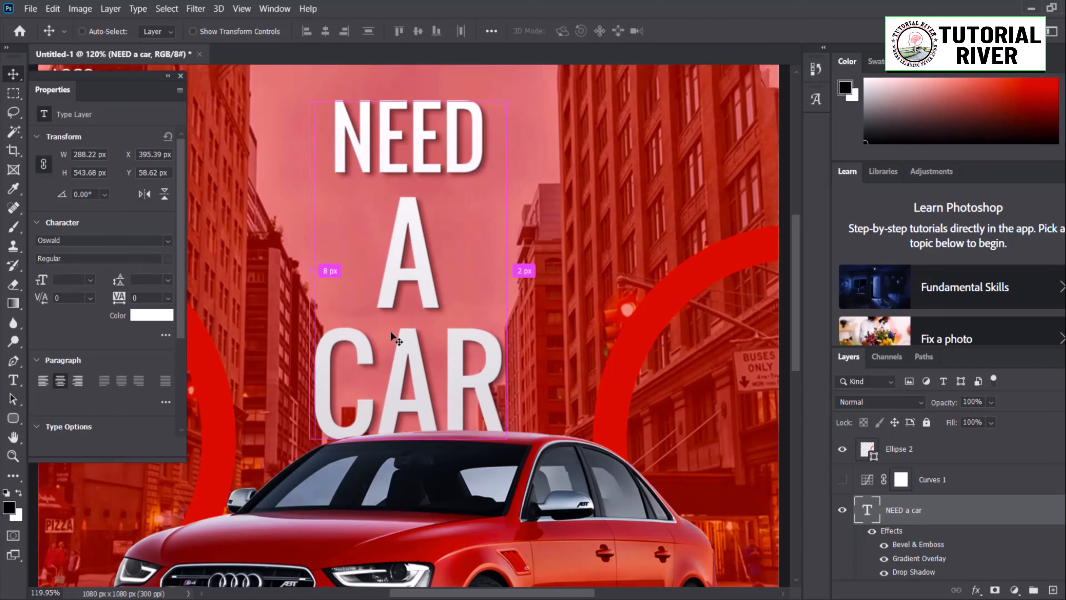
{"action": "left_click_drag", "start_coordinate": [416, 273], "coordinate": [459, 383]}
{"action": "key", "text": "ctrl+z"}
{"action": "double_click", "coordinate": [406, 279]}
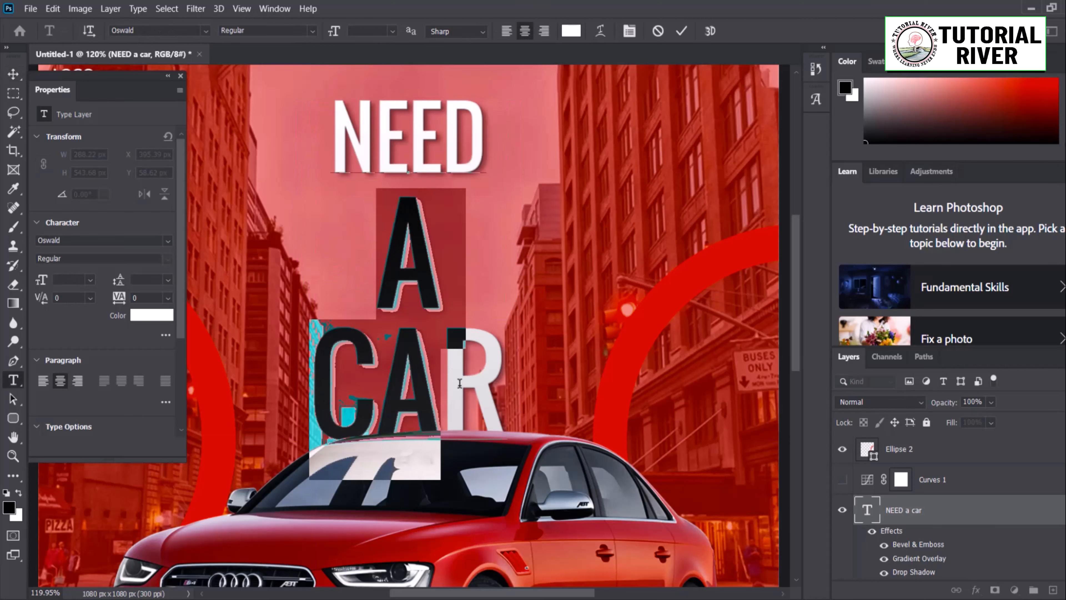
{"action": "left_click", "coordinate": [13, 74]}
{"action": "left_click_drag", "start_coordinate": [416, 278], "coordinate": [438, 274]}
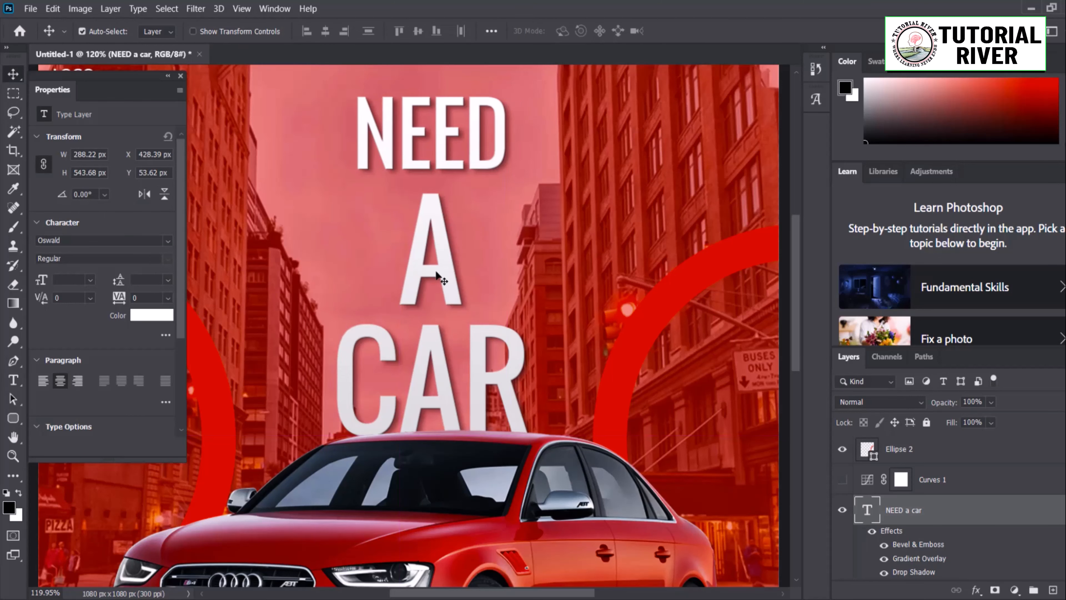
{"action": "key", "text": "ctrl+z"}
Step: Shift the NEED A CAR headline horizontally to an X position of about 397 px
{"action": "left_click_drag", "start_coordinate": [445, 330], "coordinate": [383, 330]}
{"action": "left_click_drag", "start_coordinate": [432, 242], "coordinate": [457, 242]}
{"action": "left_click_drag", "start_coordinate": [430, 244], "coordinate": [430, 241]}
{"action": "left_click_drag", "start_coordinate": [446, 268], "coordinate": [394, 248]}
{"action": "key", "text": "ctrl+z"}
Step: Reduce the headline's letter A to 31.31 pt with 32.61 pt leading and enlarge the word CAR
{"action": "double_click", "coordinate": [409, 252]}
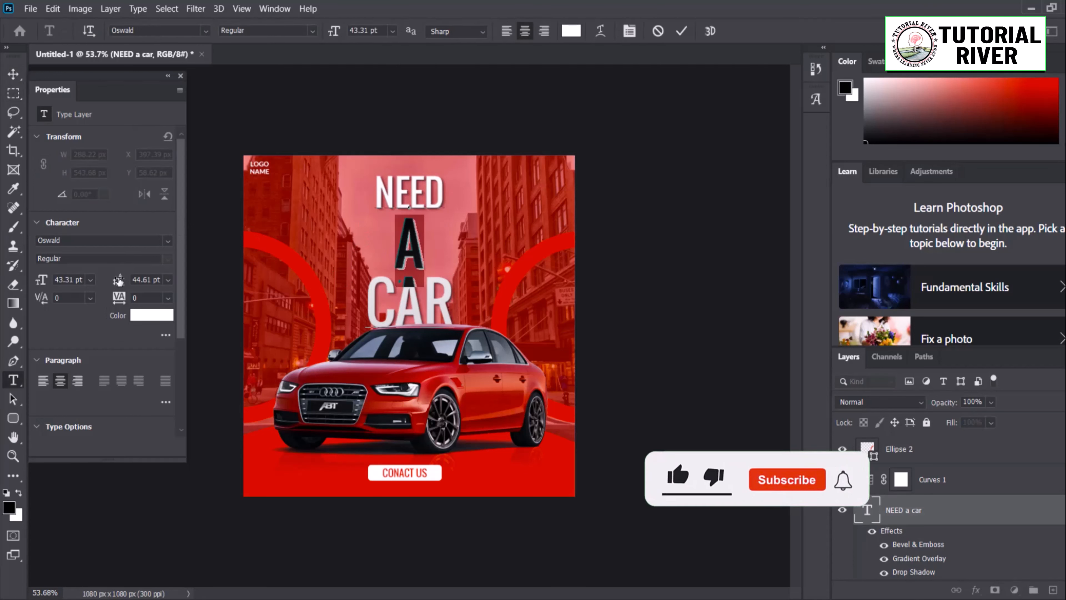
{"action": "left_click_drag", "start_coordinate": [42, 281], "coordinate": [37, 285]}
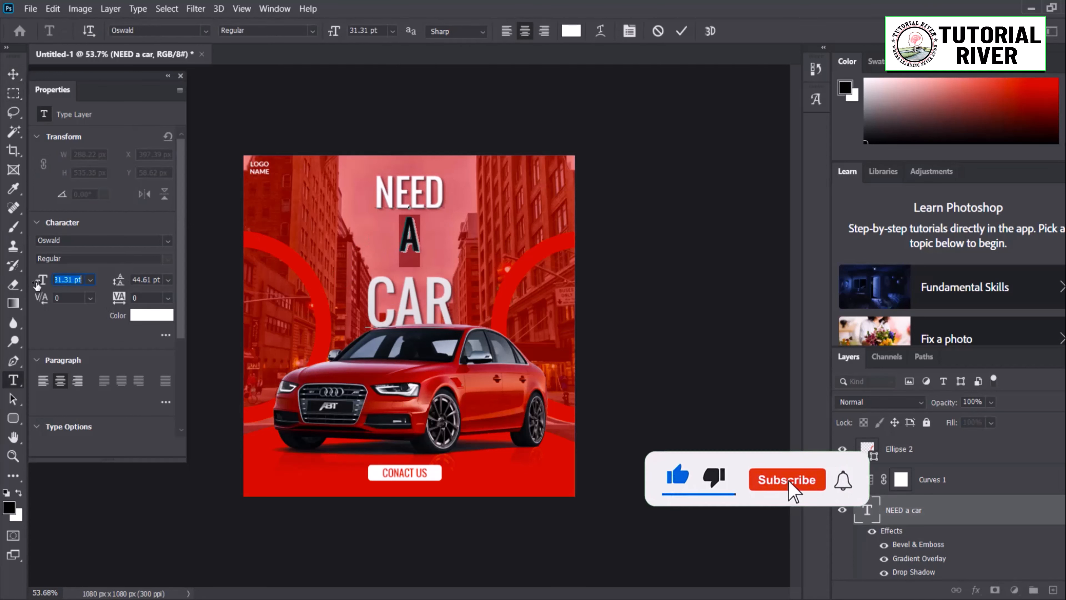
{"action": "left_click", "coordinate": [372, 295]}
{"action": "left_click_drag", "start_coordinate": [373, 295], "coordinate": [458, 296]}
{"action": "left_click_drag", "start_coordinate": [41, 279], "coordinate": [49, 280]}
{"action": "mouse_move", "coordinate": [119, 280]}
{"action": "left_mouse_down"}
{"action": "mouse_move", "coordinate": [143, 280]}
{"action": "mouse_move", "coordinate": [114, 282]}
{"action": "left_mouse_up"}
{"action": "double_click", "coordinate": [393, 236]}
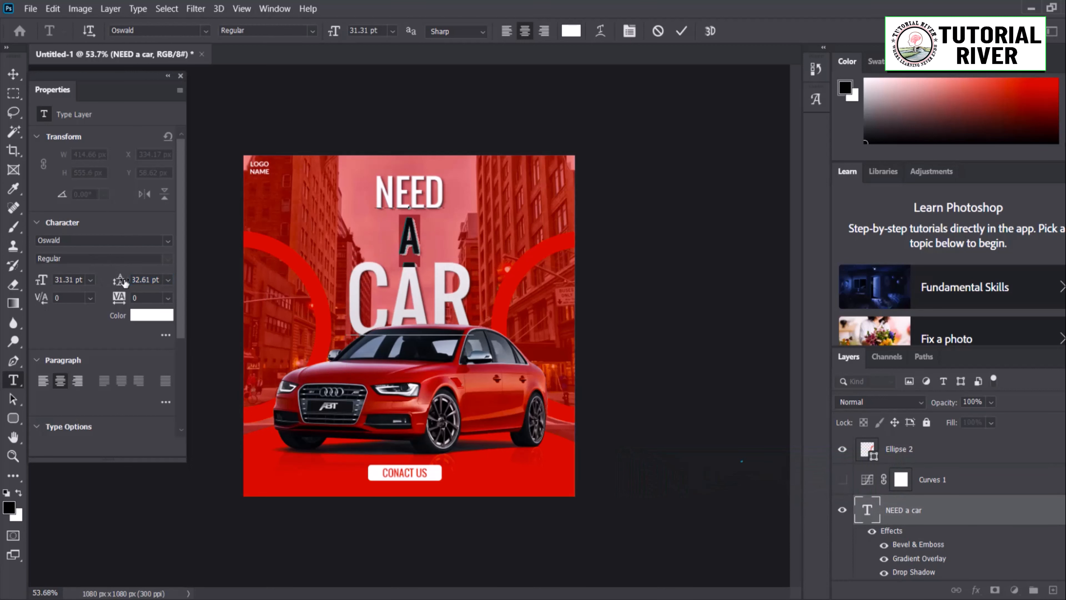
Step: Move the resized NEED A CAR headline slightly to adjust its position above the car
{"action": "left_click", "coordinate": [13, 76]}
{"action": "key", "text": "ctrl+minus"}
{"action": "key", "text": "ctrl+0"}
{"action": "left_click_drag", "start_coordinate": [413, 260], "coordinate": [416, 255]}
Step: Center the CONACT US text and its white rounded rectangle horizontally, using the canvas as the alignment reference
{"action": "left_click_drag", "start_coordinate": [499, 439], "coordinate": [519, 379]}
{"action": "left_click", "coordinate": [519, 378], "text": "ctrl"}
{"action": "left_click", "coordinate": [572, 392], "text": "ctrl+shift"}
{"action": "left_click", "coordinate": [326, 31]}
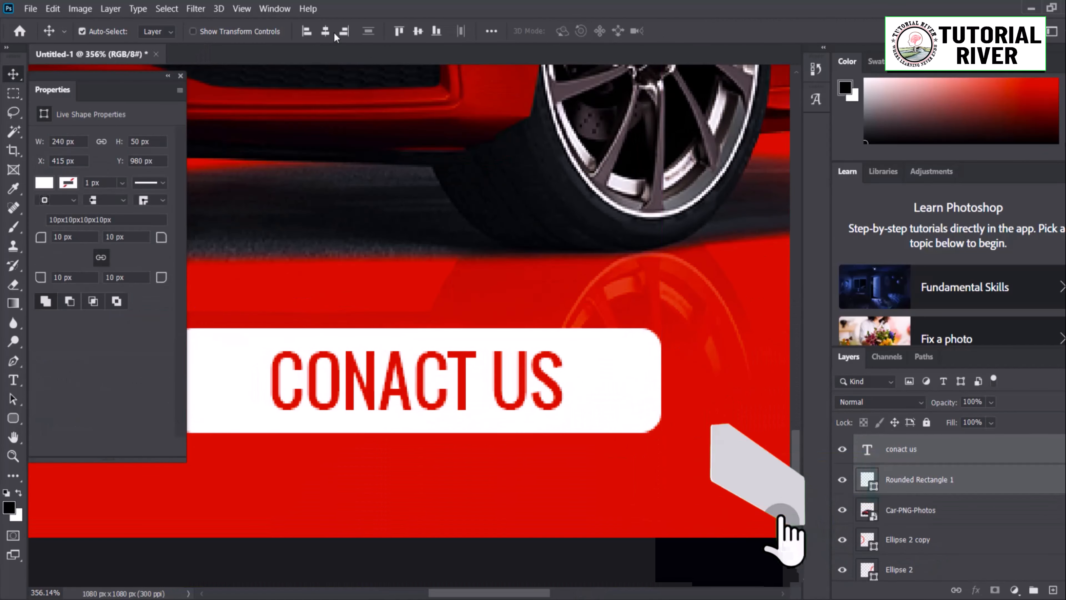
{"action": "left_click", "coordinate": [491, 32]}
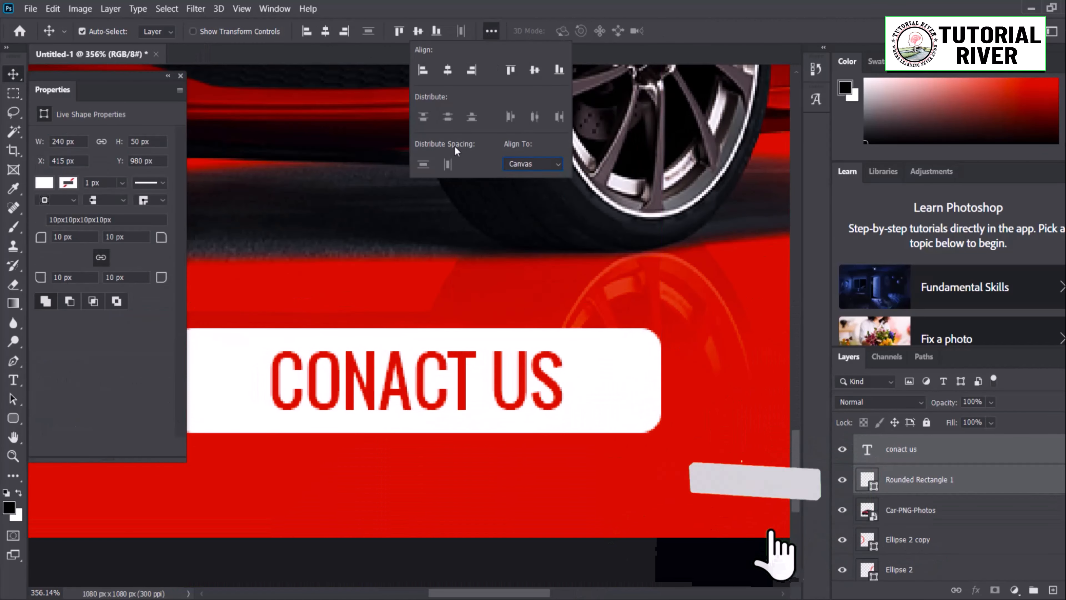